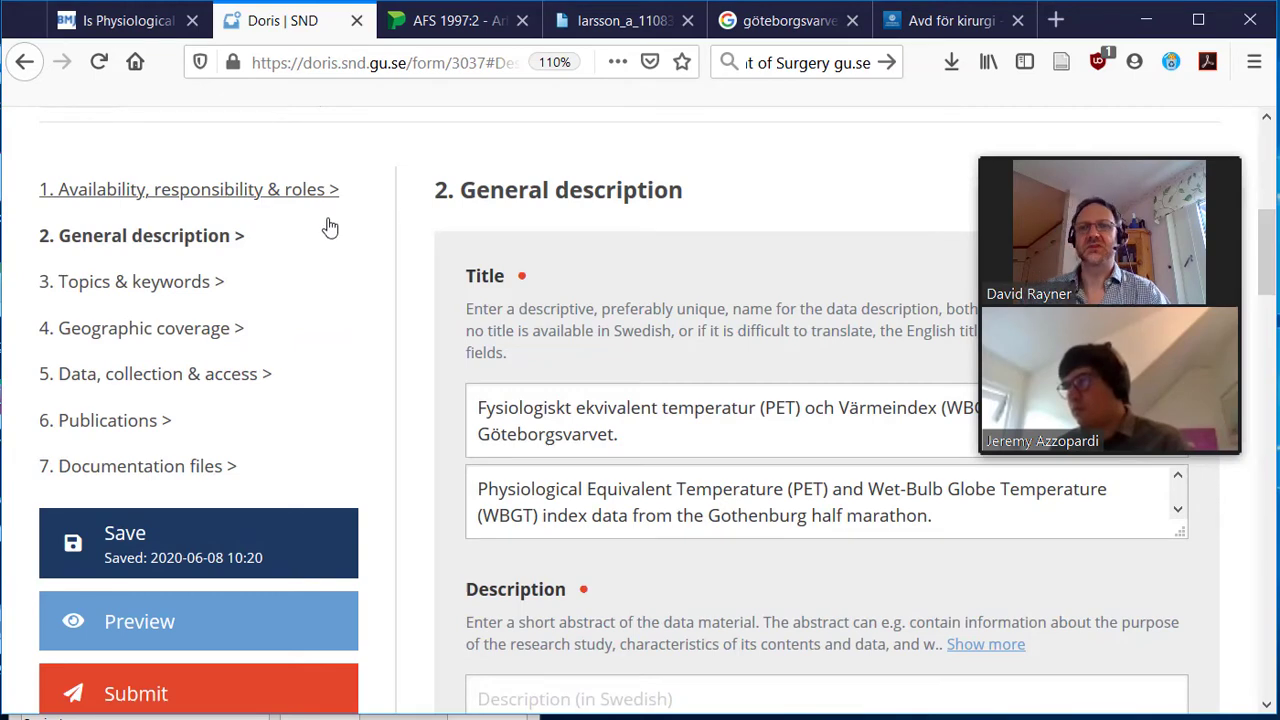
Step: Expand the Description help text to show what the abstract should contain
scroll(386, 297, "down", 1)
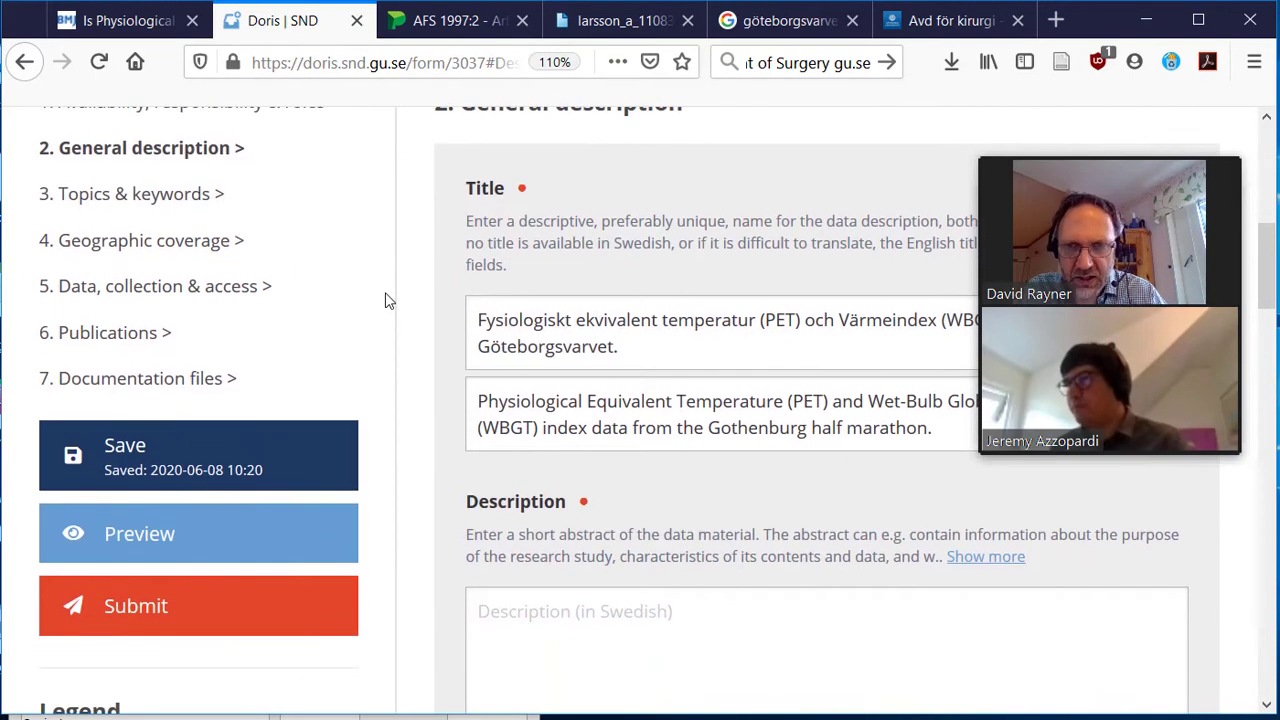
scroll(386, 300, "down", 1)
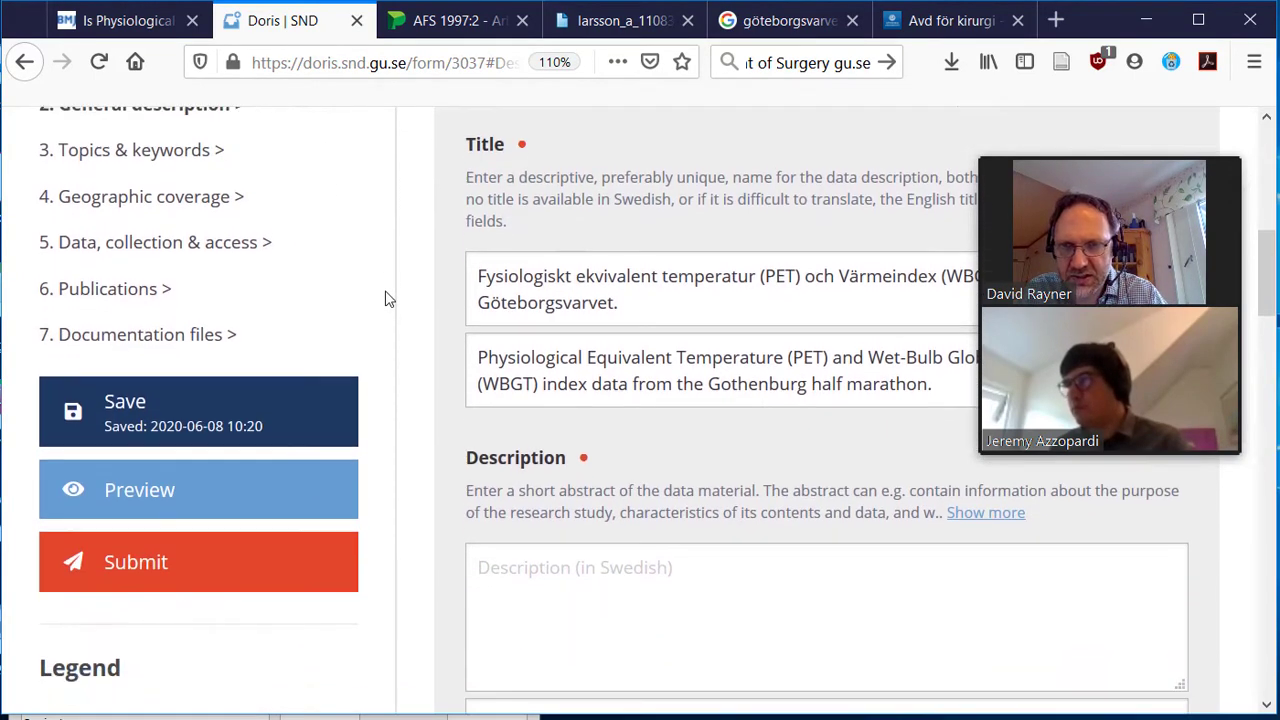
scroll(386, 297, "down", 1)
mouse_move(1150, 150)
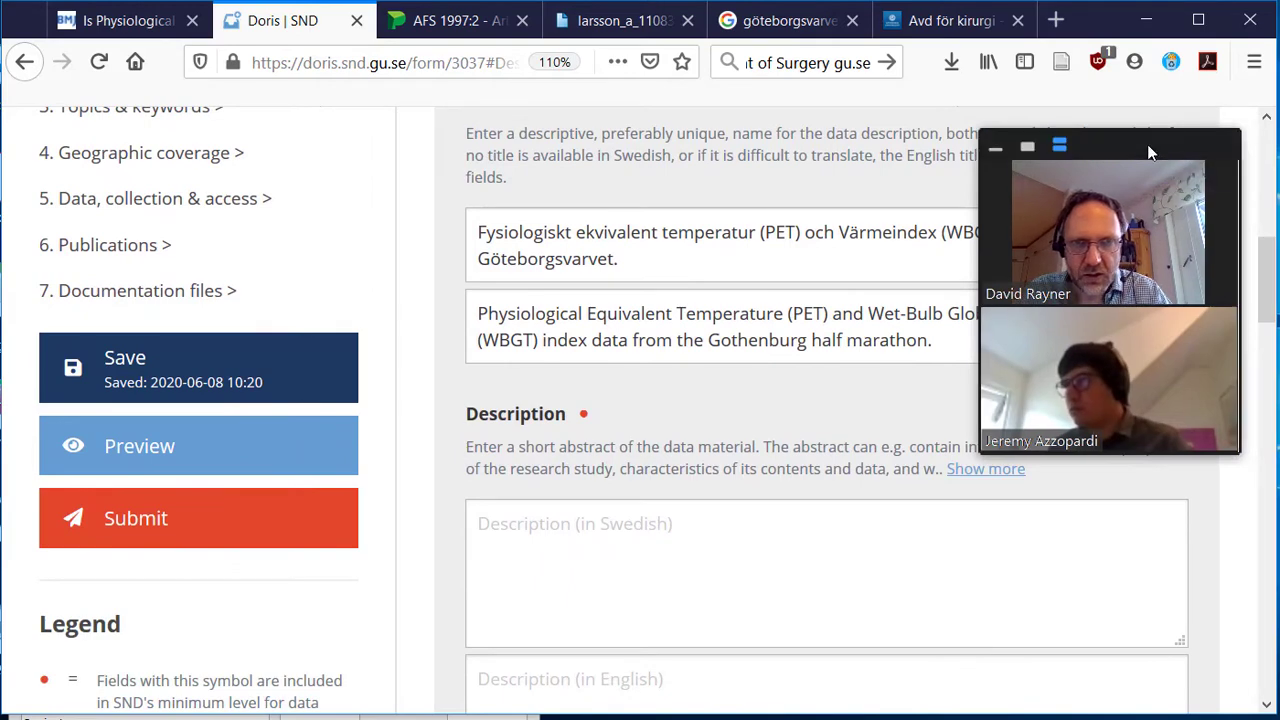
left_click_drag(1147, 144, 214, 129)
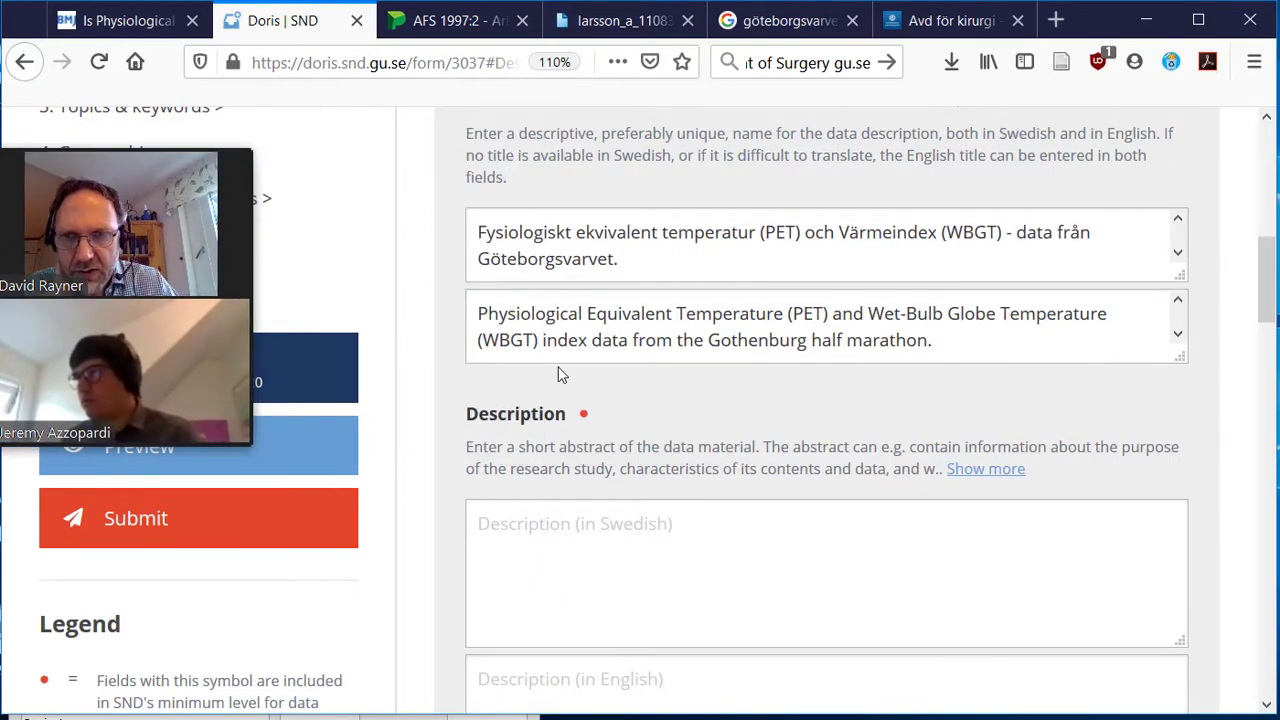
scroll(560, 374, "down", 4)
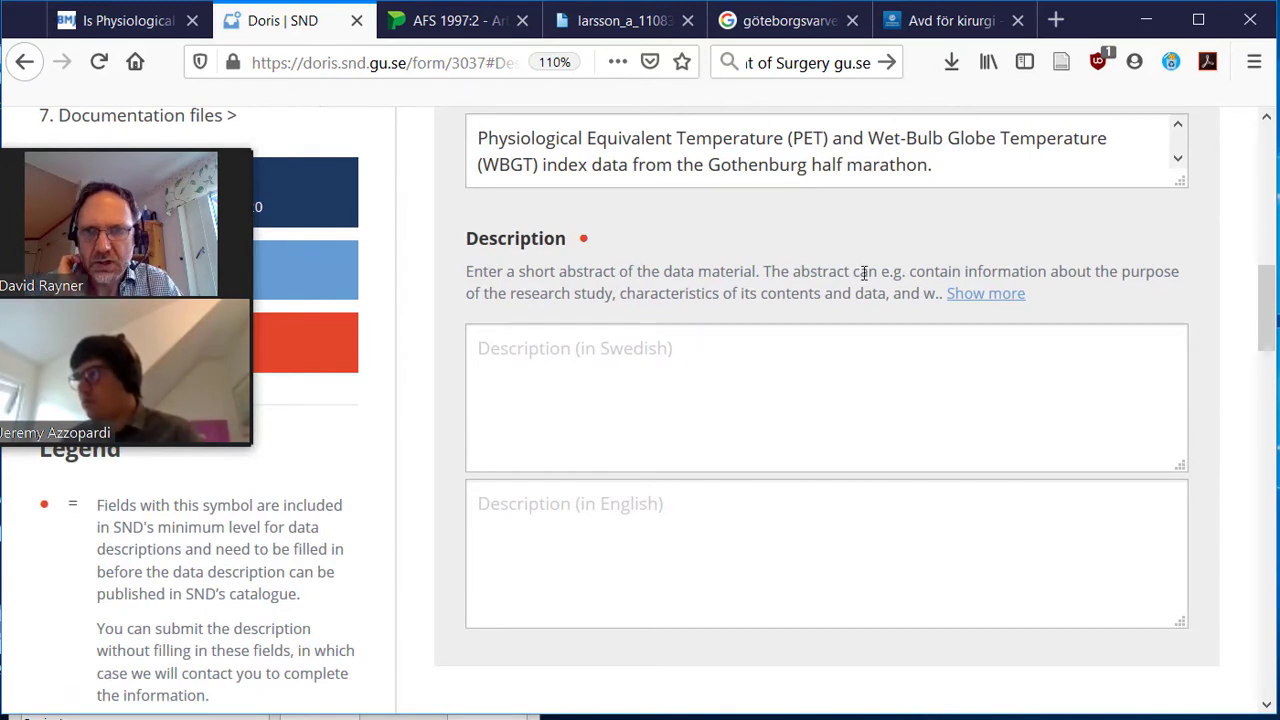
left_click(982, 296)
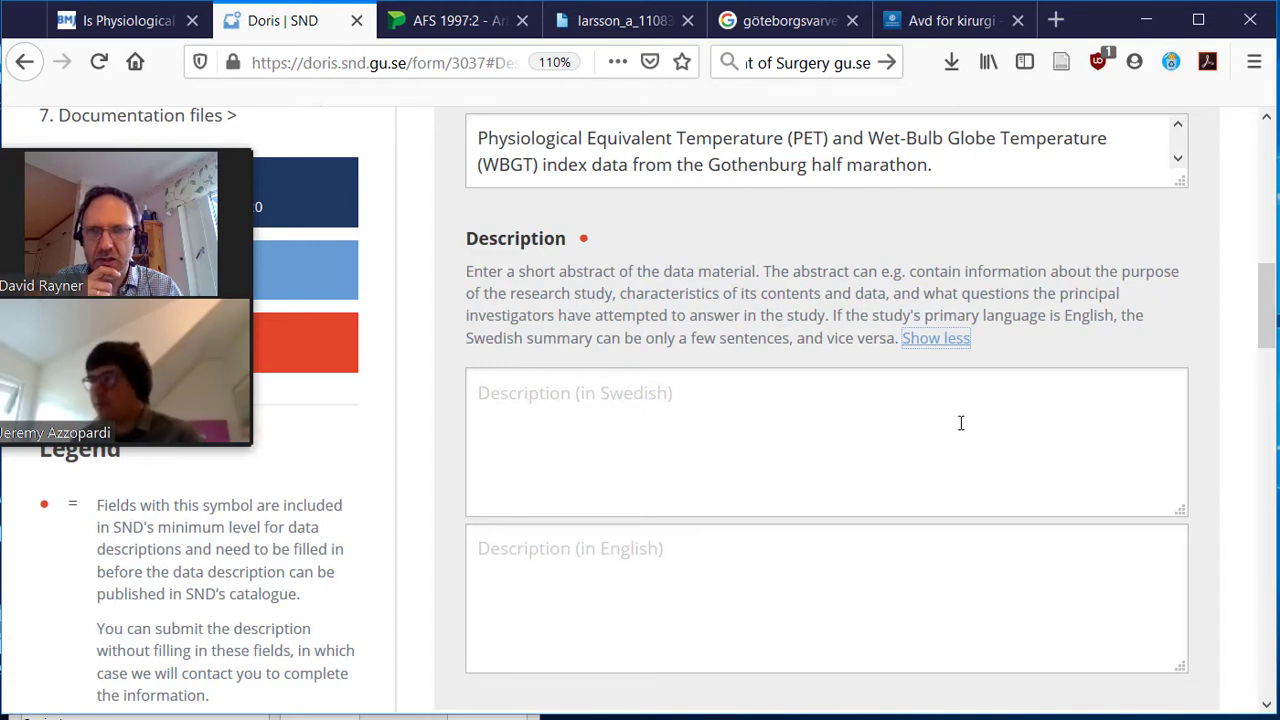
Step: Paste the study abstract into the English Description and add a colon after 'Aim'
left_click(859, 595)
key("ctrl+v")
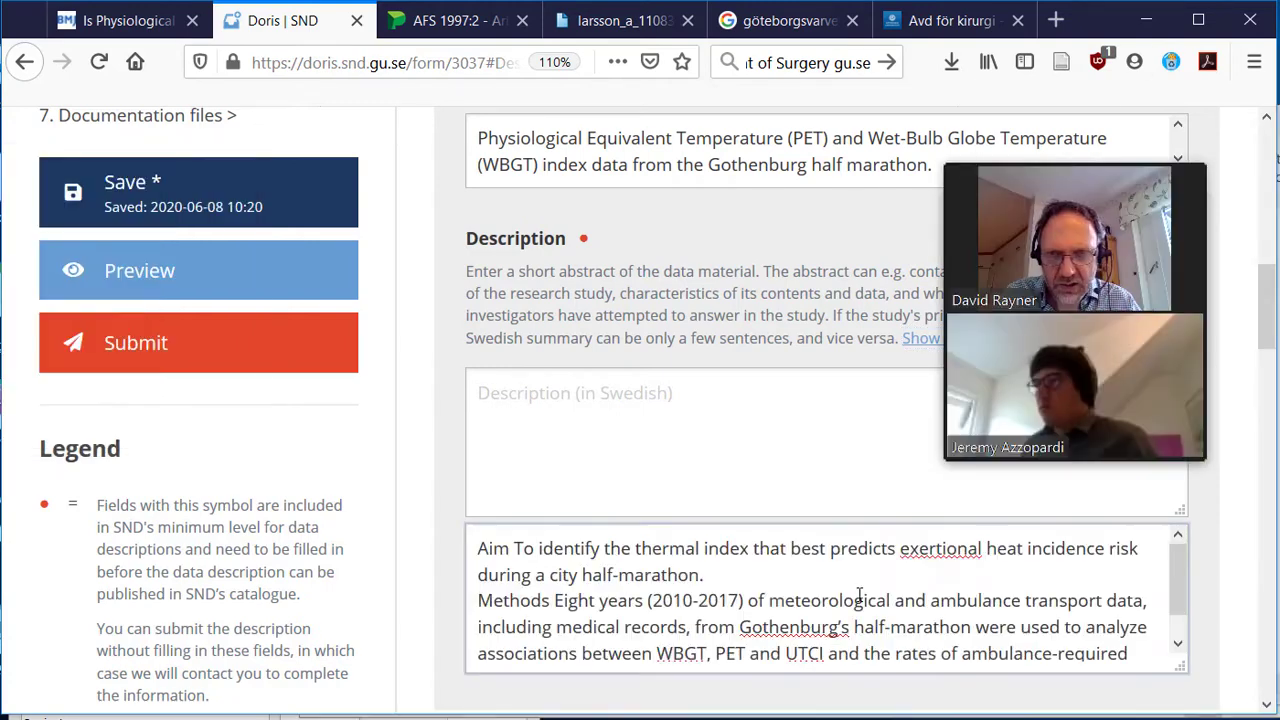
left_click(528, 541)
type(":")
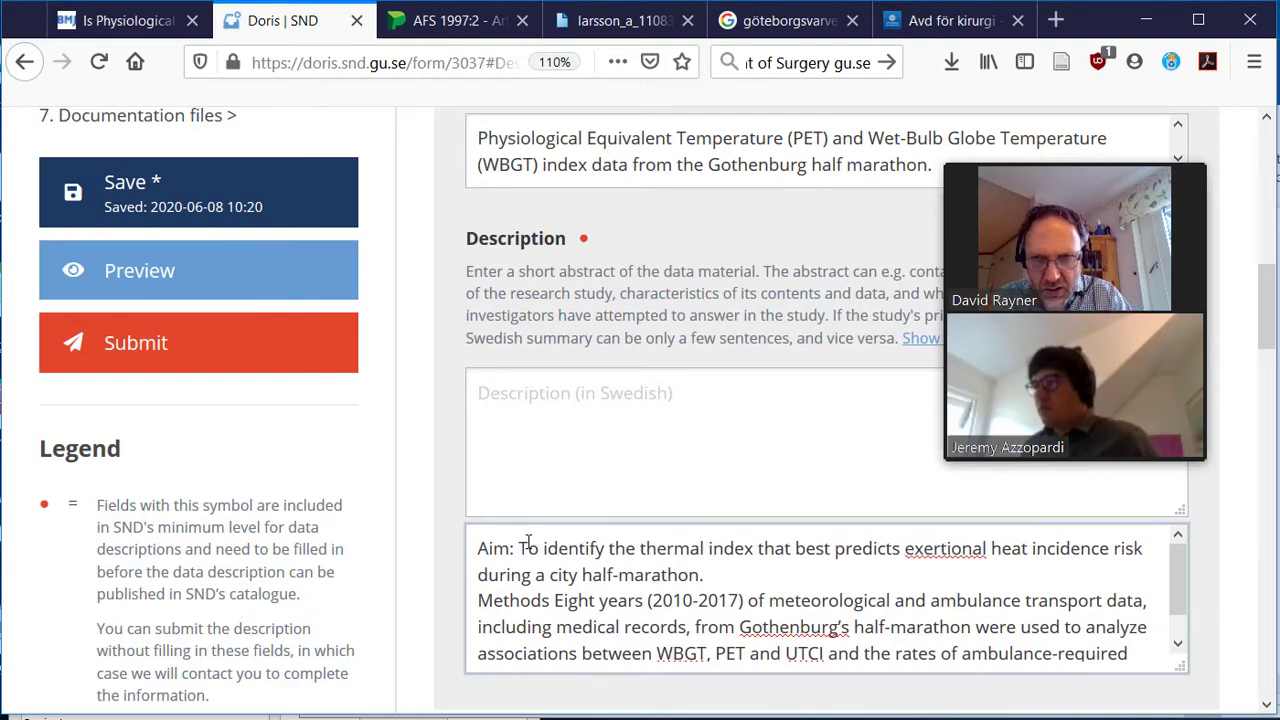
Step: Separate the second paragraph with a blank line and rename its 'Methods' heading to 'Data:'
left_click(770, 569)
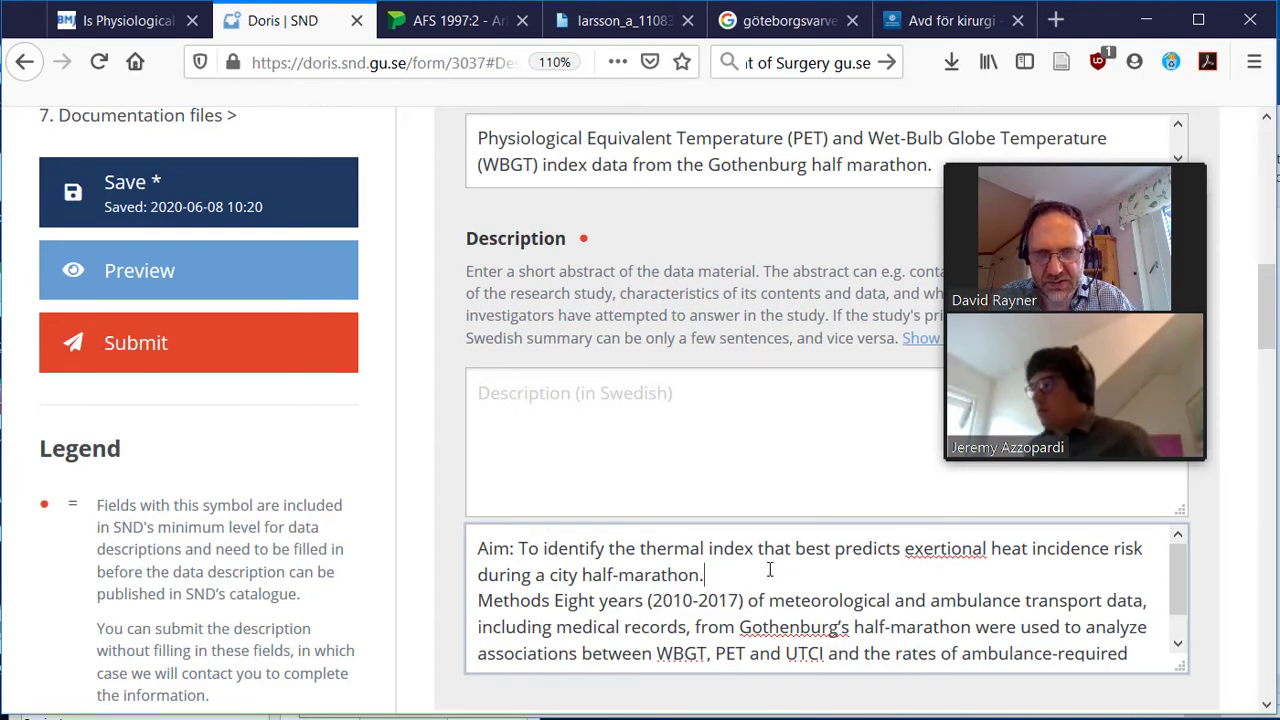
key("Return")
double_click(538, 633)
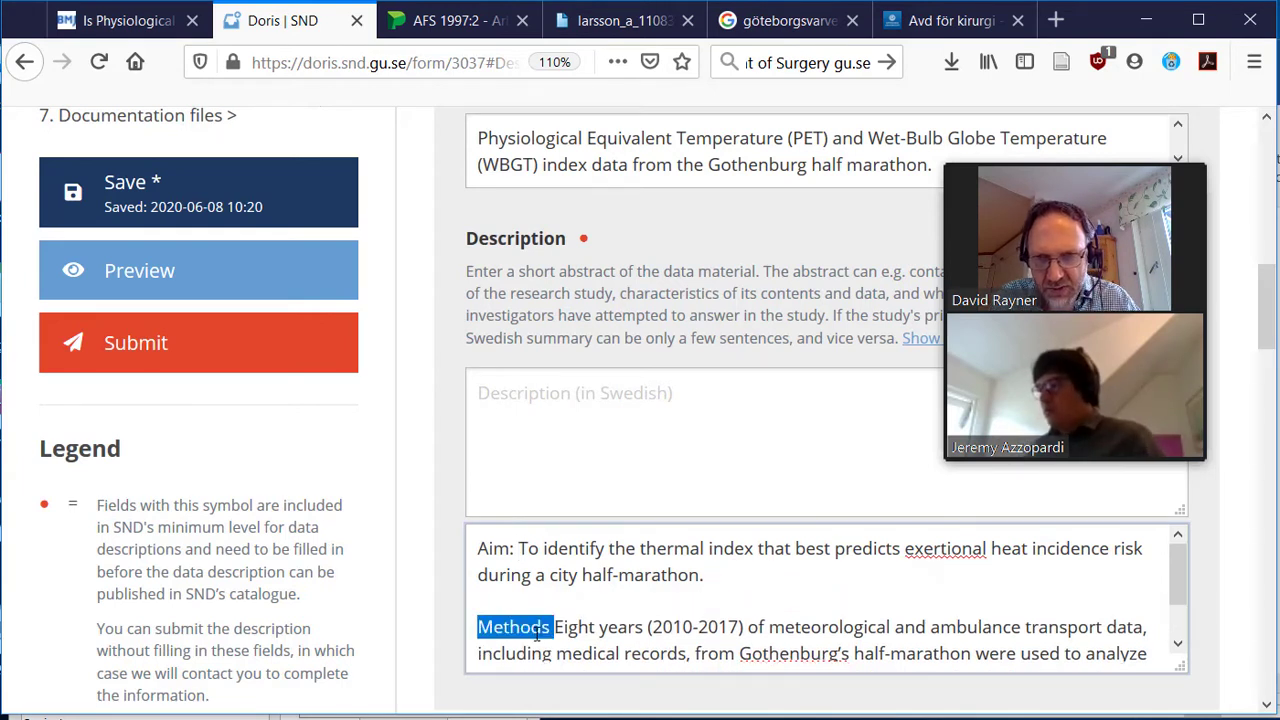
type("Data:")
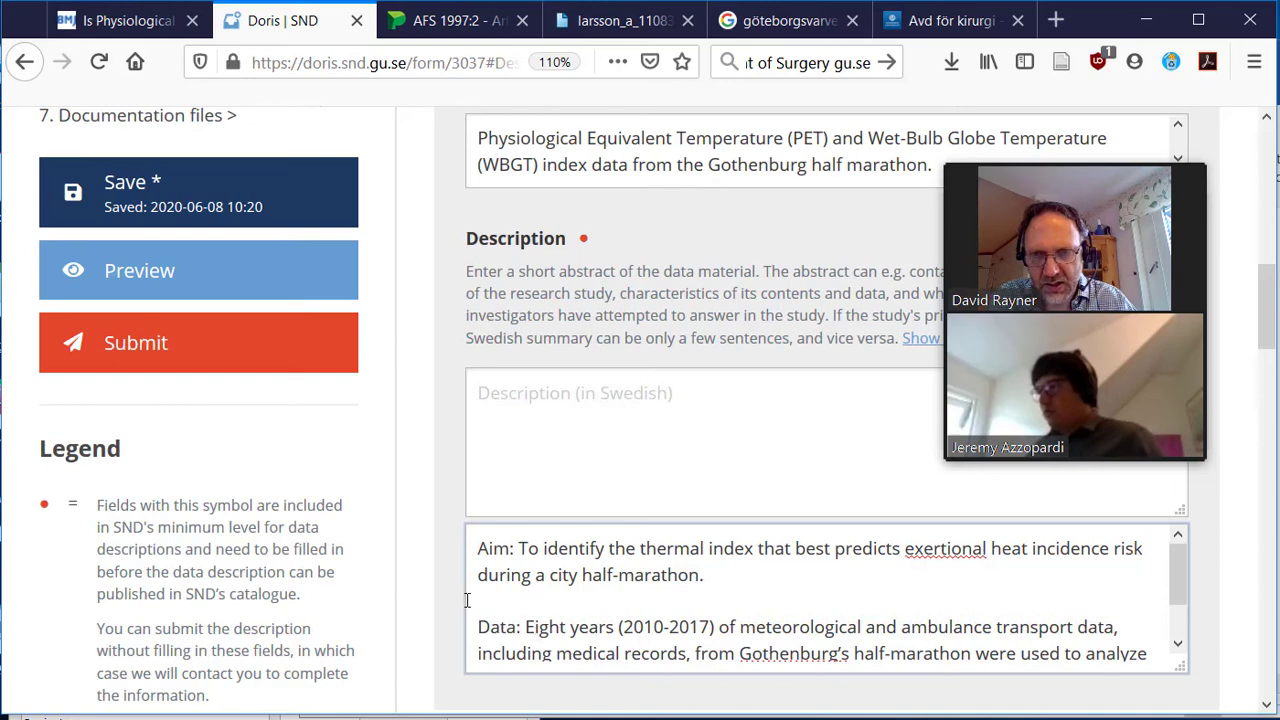
scroll(926, 580, "down", 1)
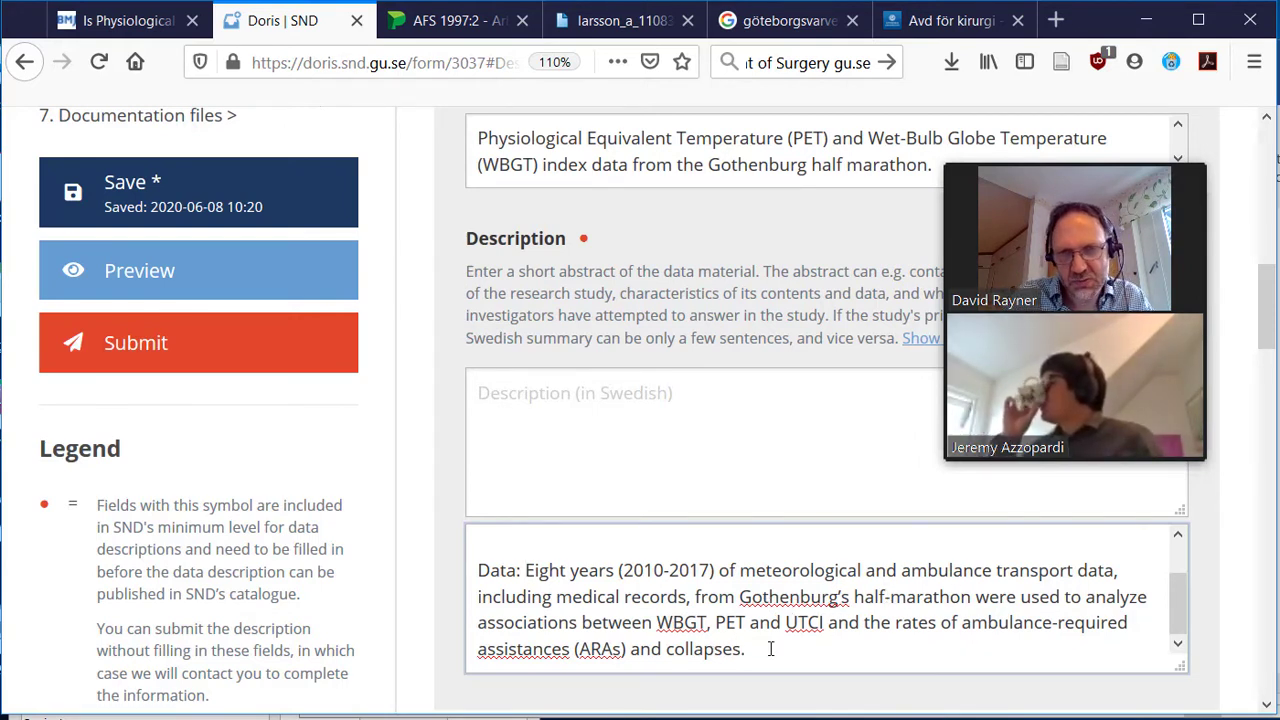
scroll(823, 643, "down", 2)
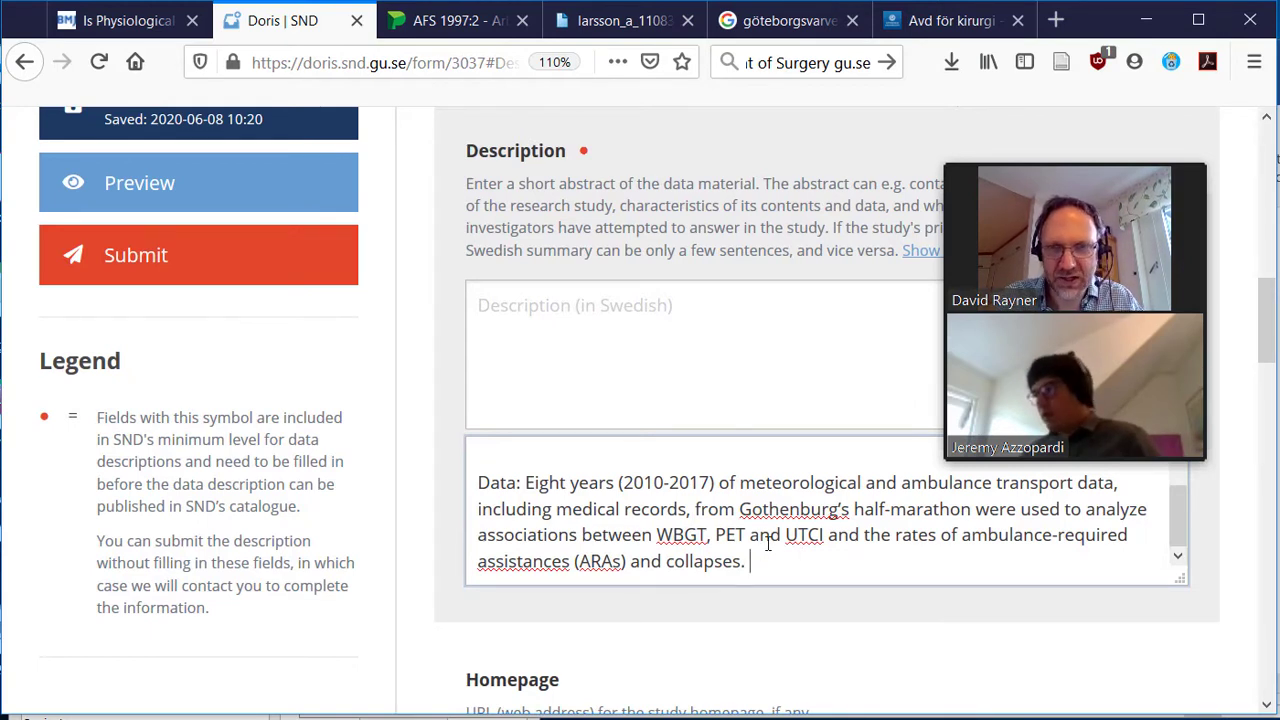
left_click_drag(762, 568, 469, 454)
key("ctrl+c")
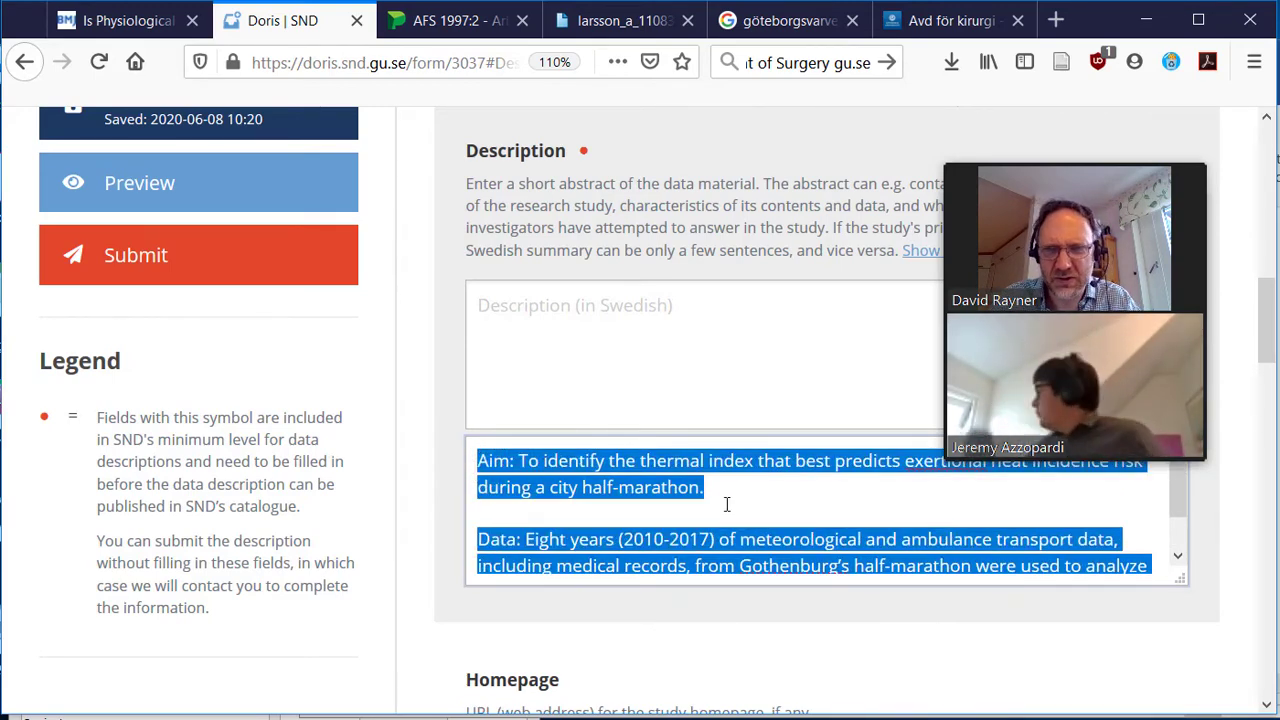
Step: Paste the same Aim and Data abstract into the Swedish Description field
left_click(648, 297)
key("ctrl+v")
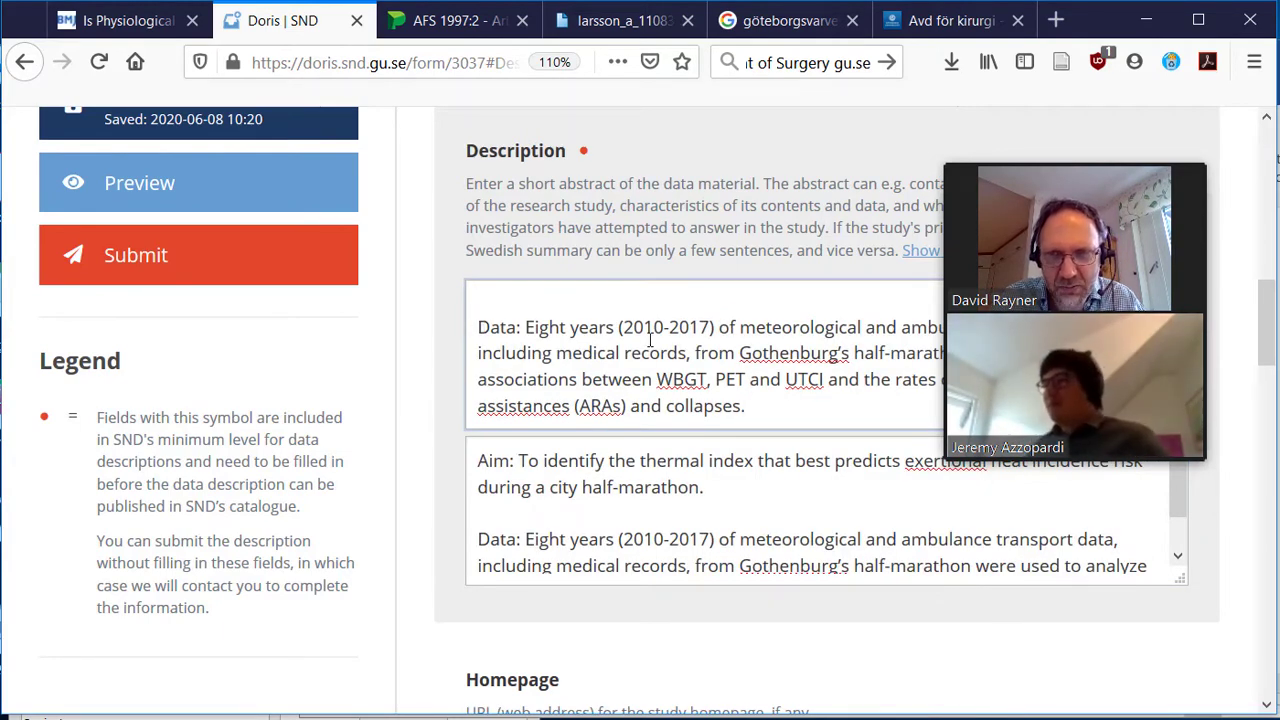
scroll(655, 339, "up", 1)
scroll(660, 337, "down", 2)
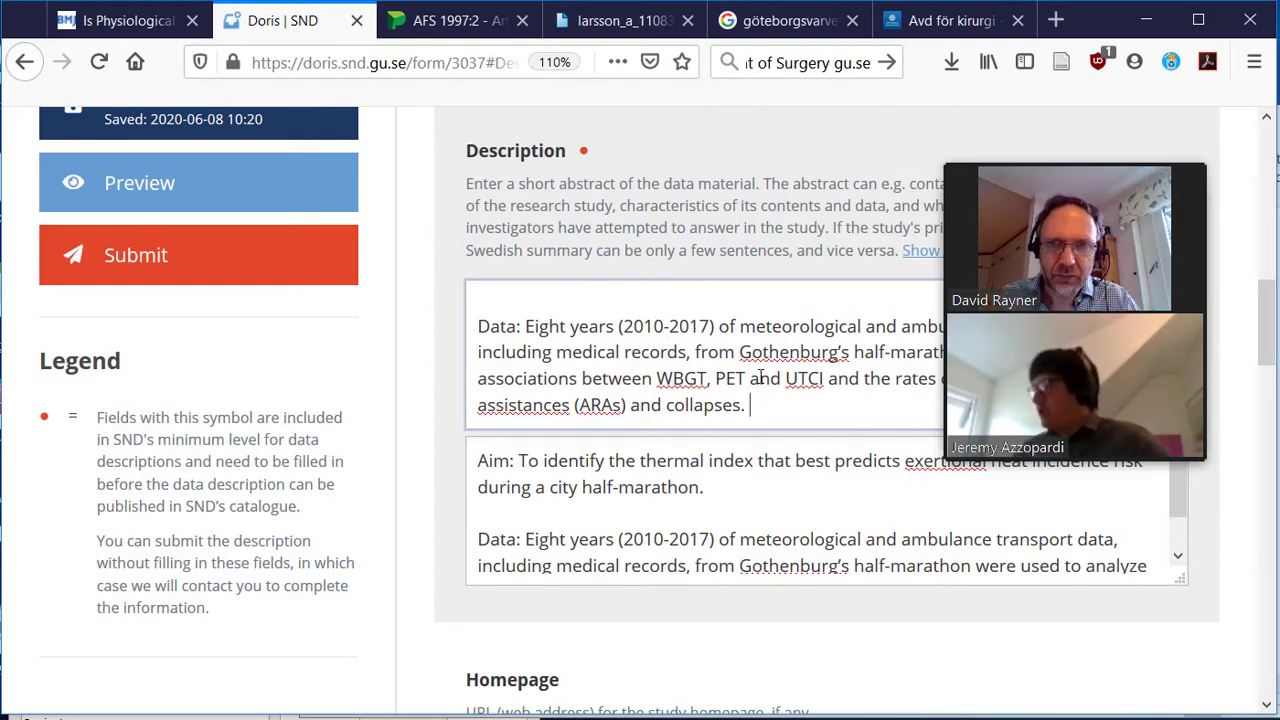
scroll(775, 408, "up", 2)
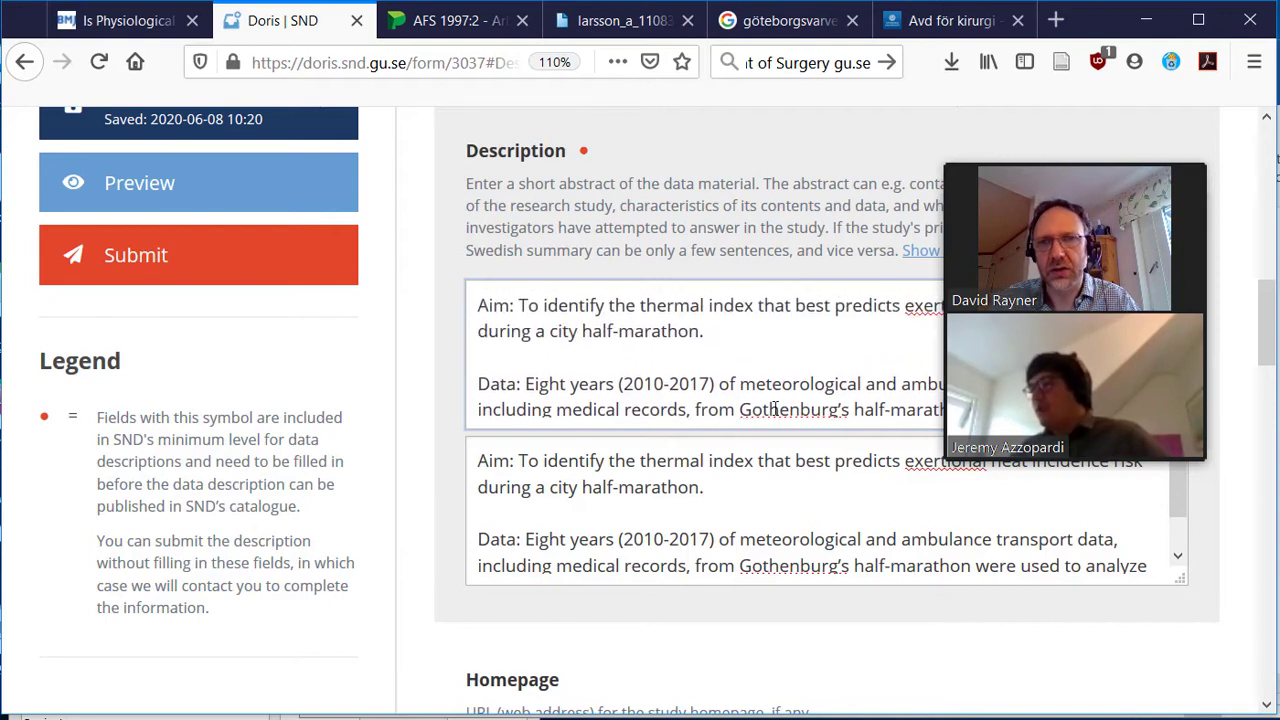
scroll(783, 400, "down", 2)
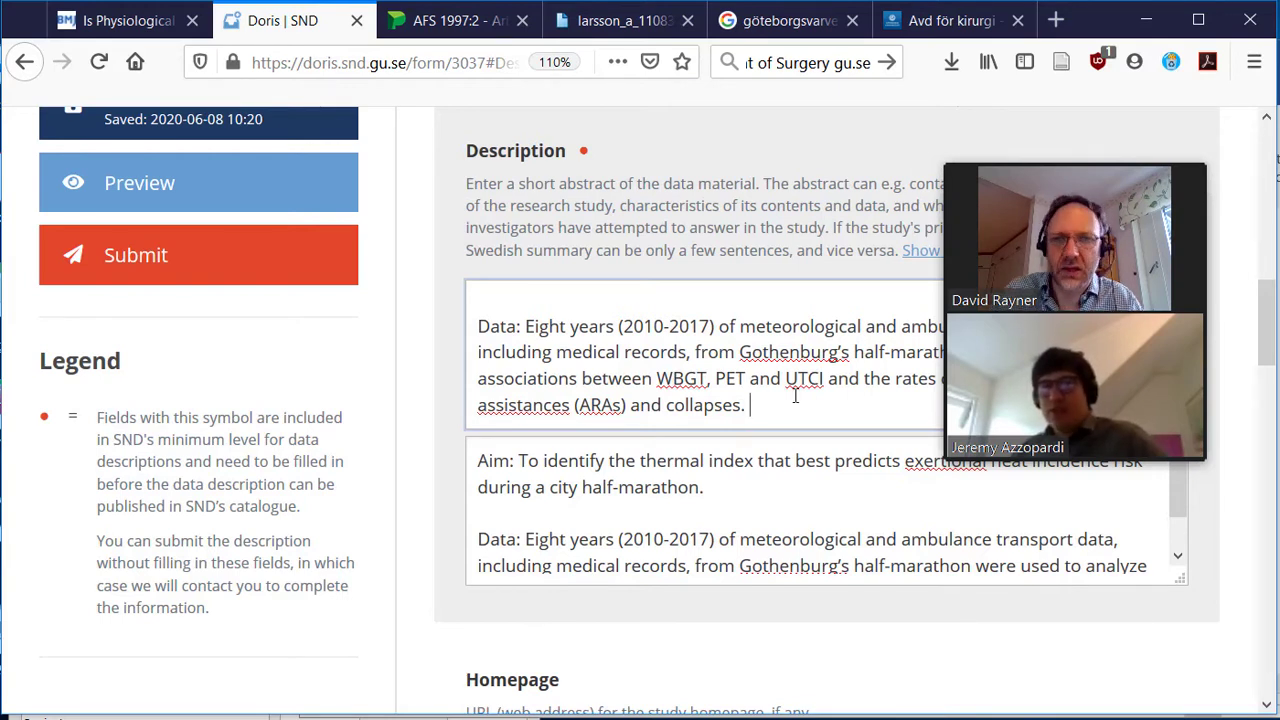
Step: Translate the Data paragraph in Google Translate and select the Swedish output
left_click_drag(778, 403, 474, 305)
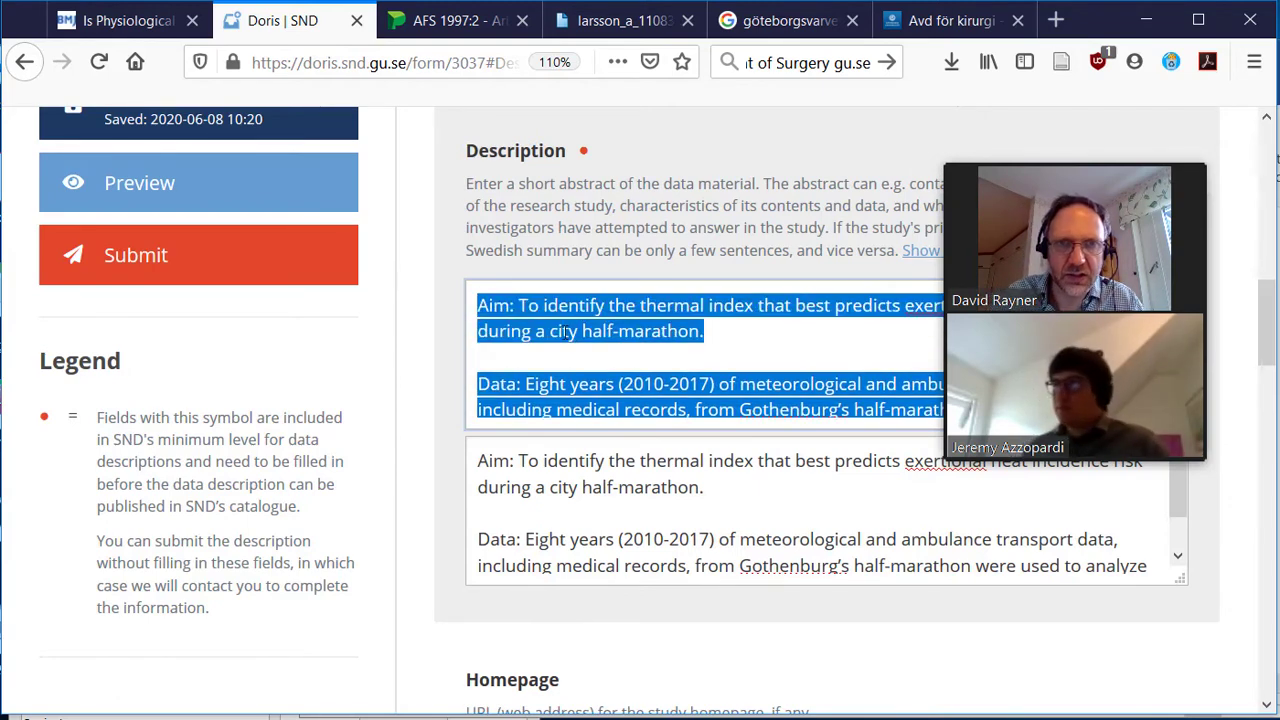
key("alt+Tab")
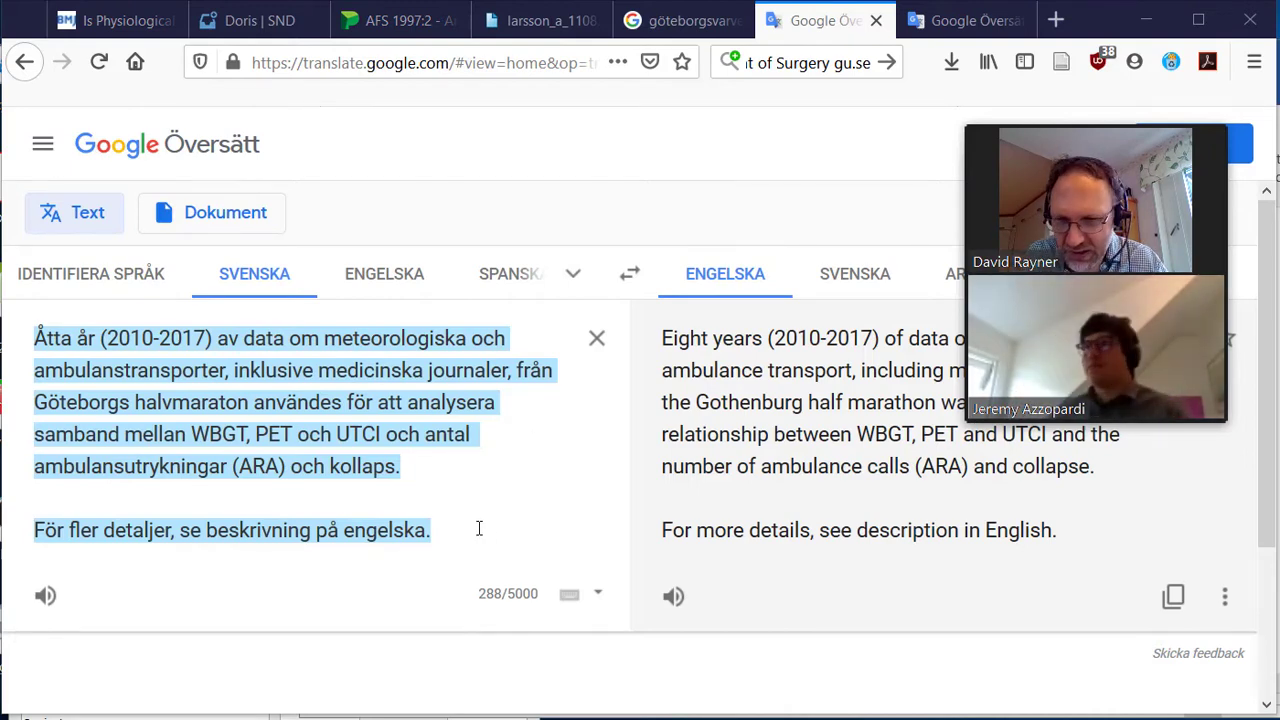
left_click_drag(440, 530, 24, 332)
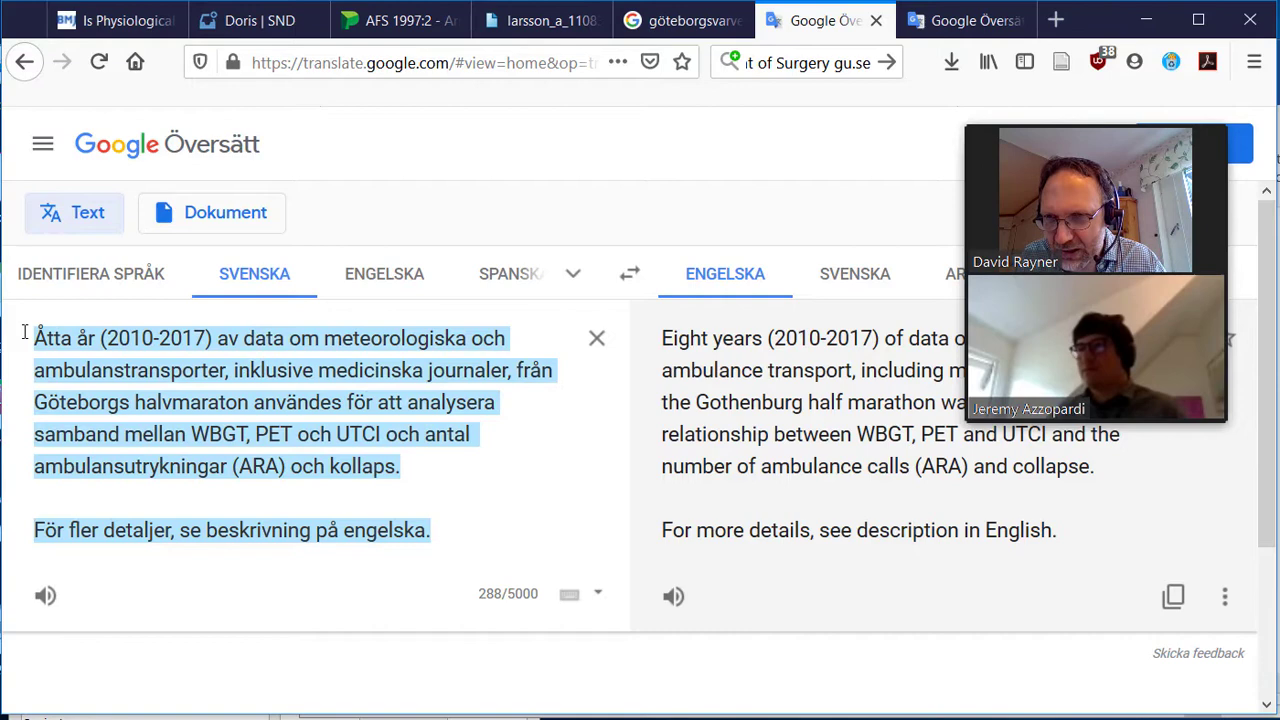
Step: Replace the Swedish Description with the translation ending 'För fler detaljer, se beskrivning på engelska.'
left_click(262, 20)
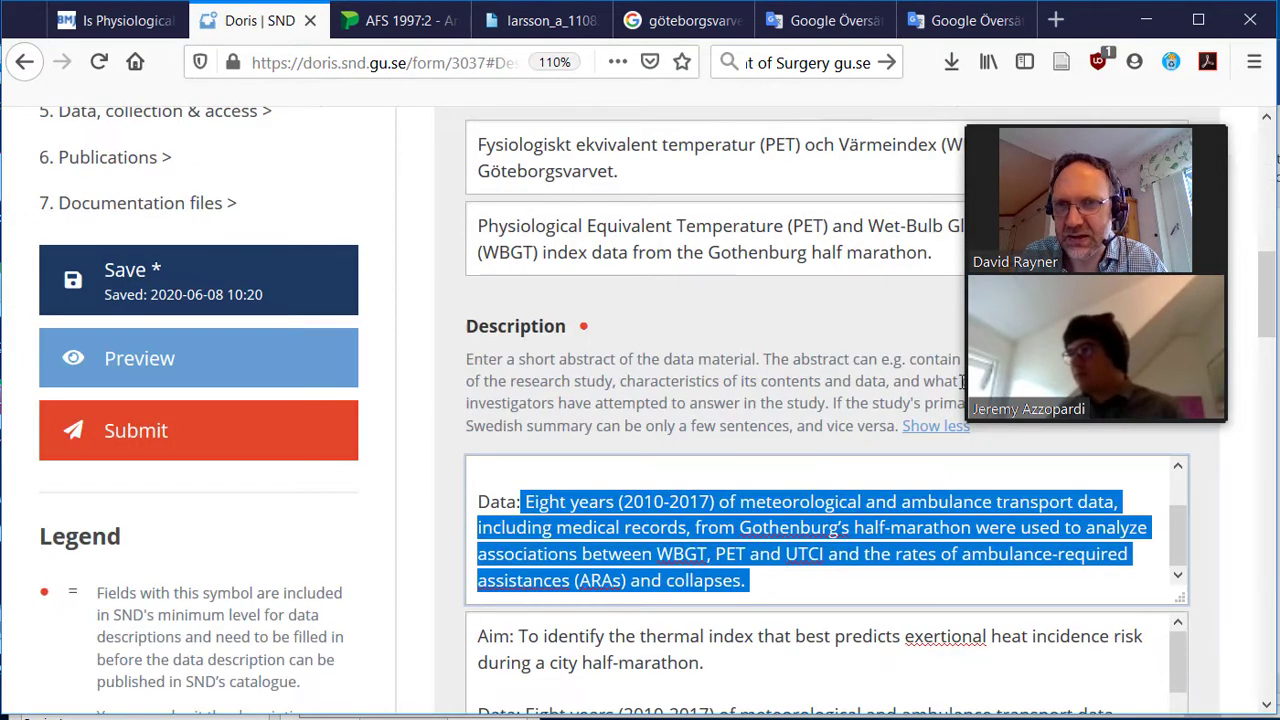
scroll(870, 545, "down", 2)
left_click(788, 486)
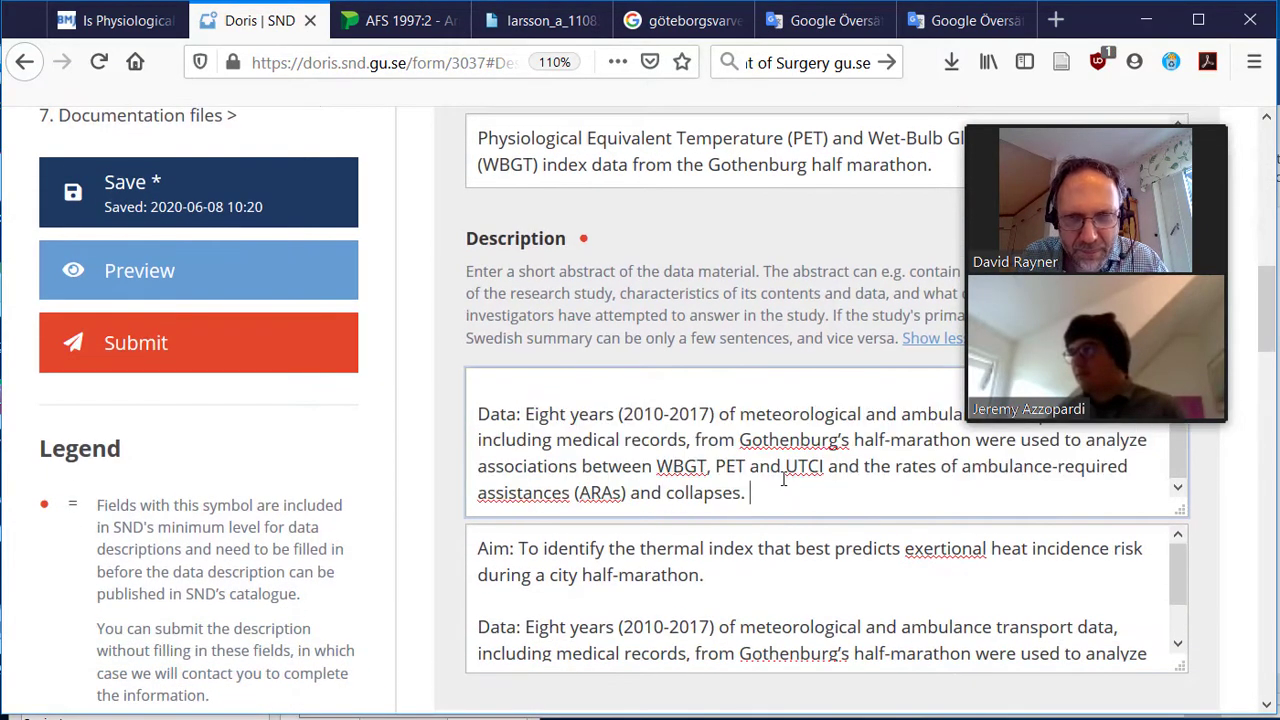
key("ctrl+a")
key("ctrl+v")
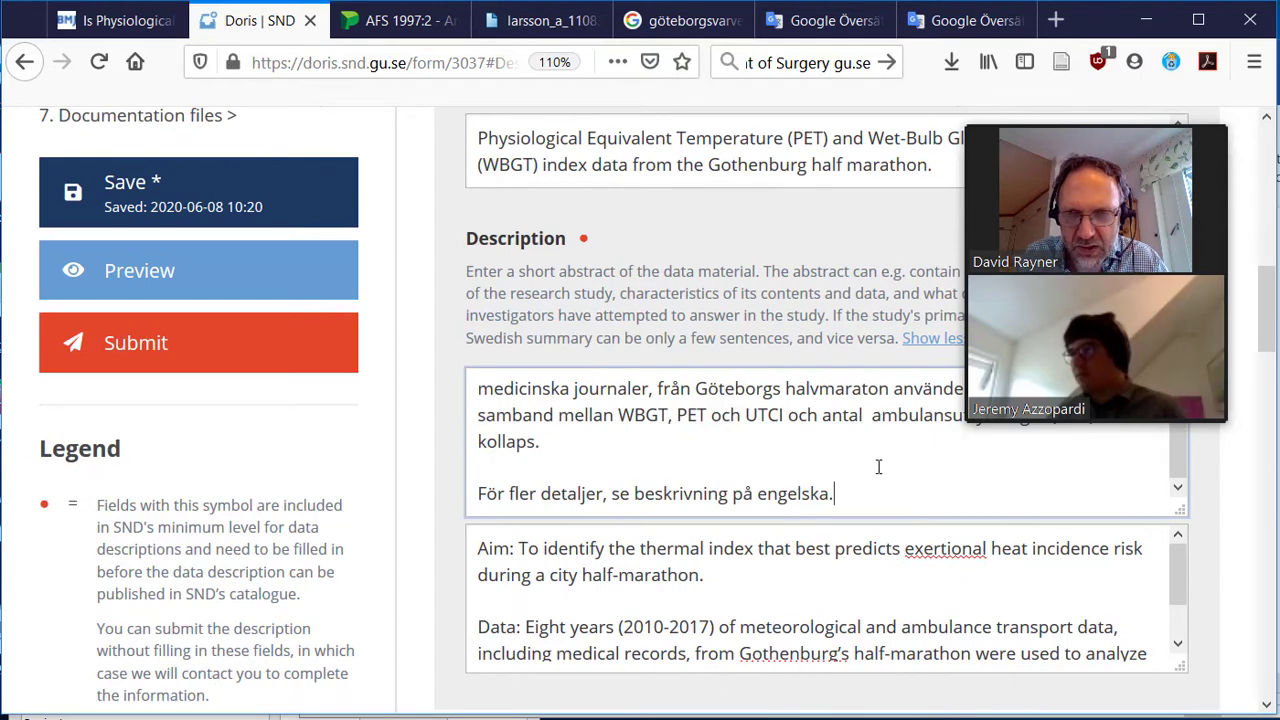
scroll(849, 464, "up", 2)
scroll(700, 430, "down", 1)
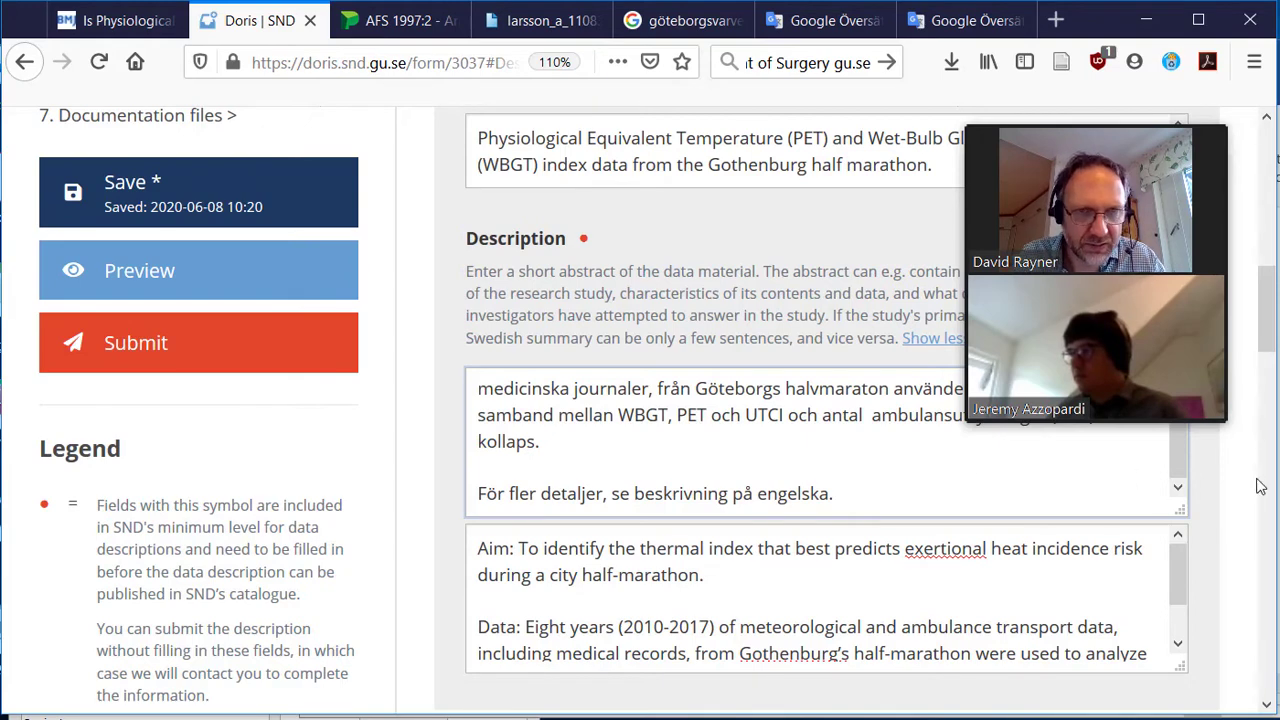
scroll(1251, 486, "down", 1)
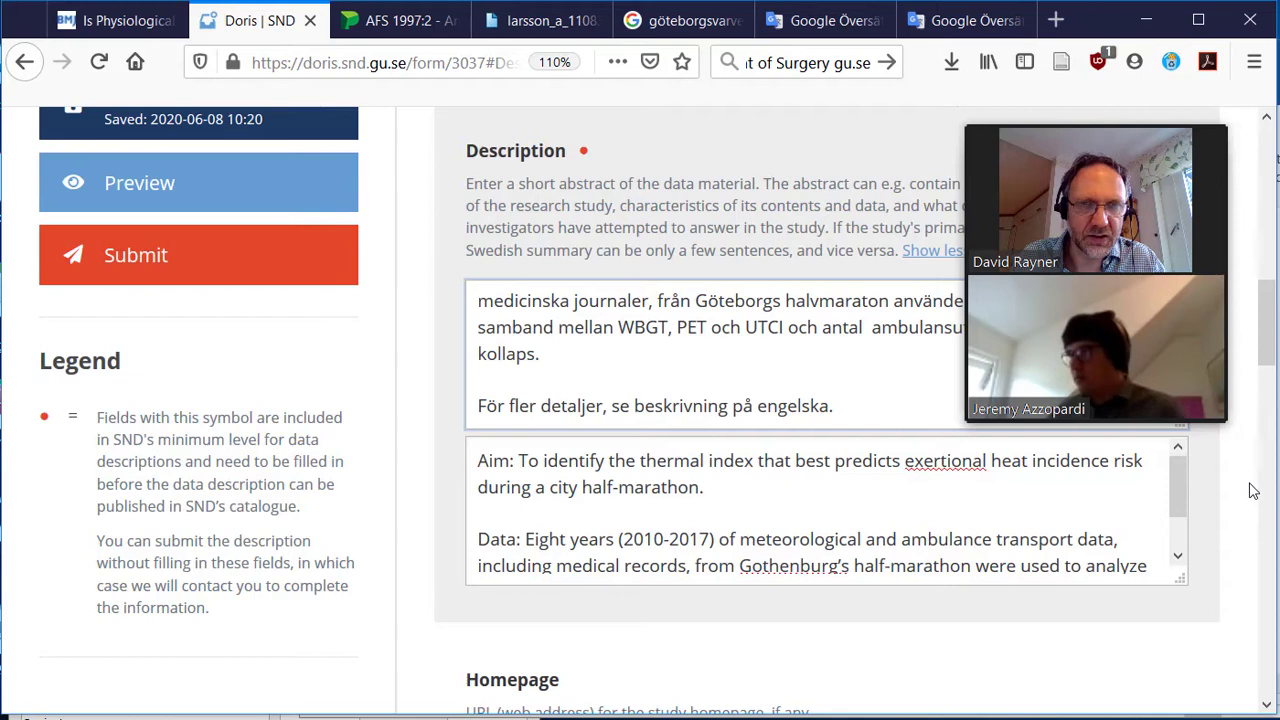
scroll(1250, 495, "down", 1)
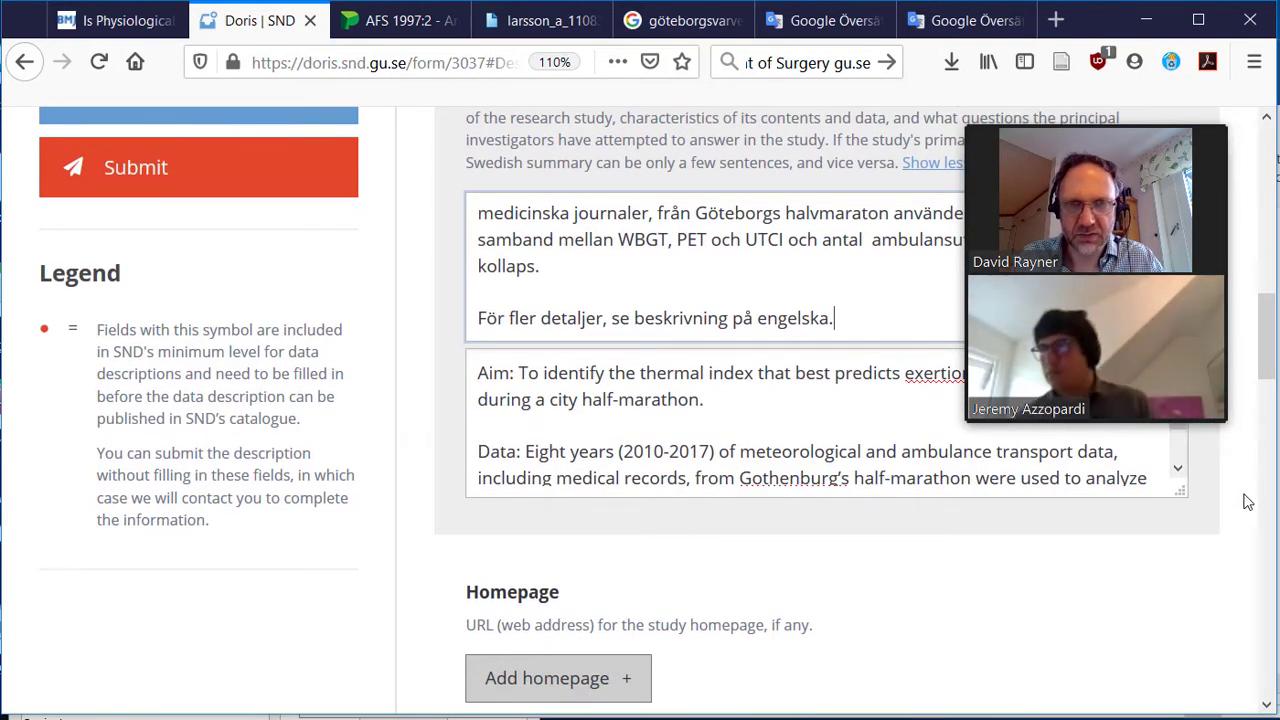
scroll(1248, 502, "down", 1)
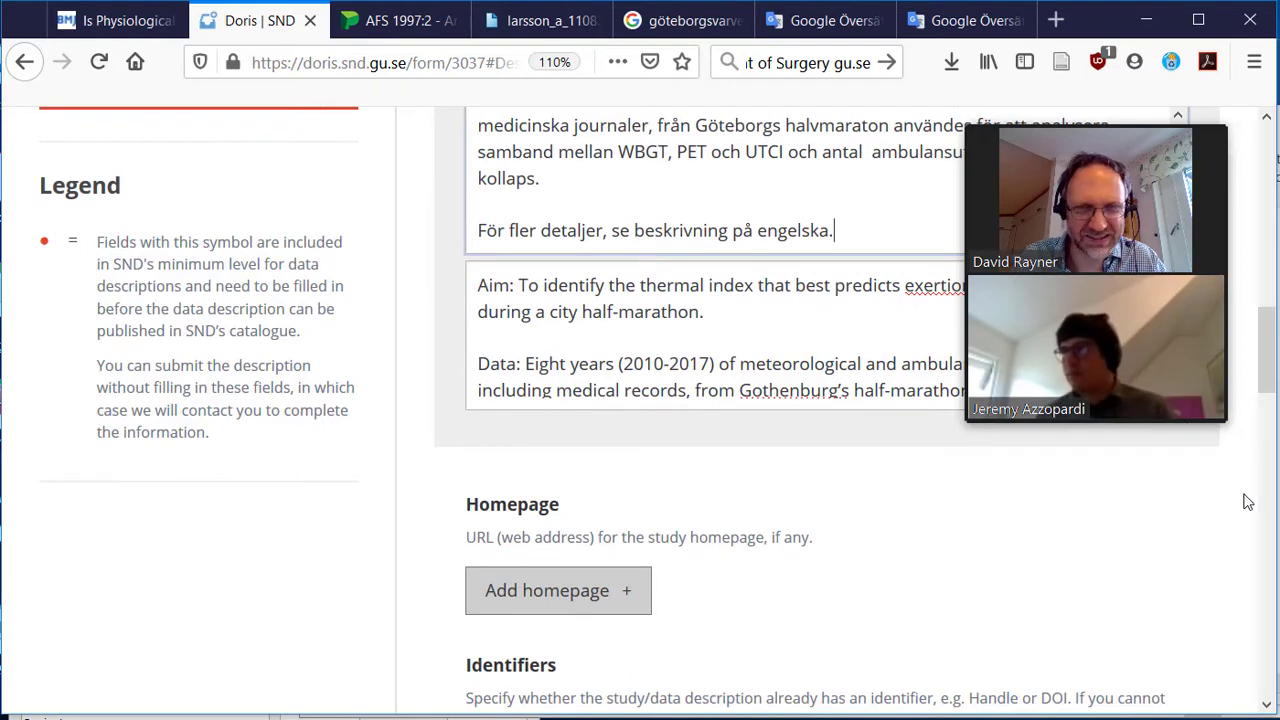
scroll(1248, 502, "down", 2)
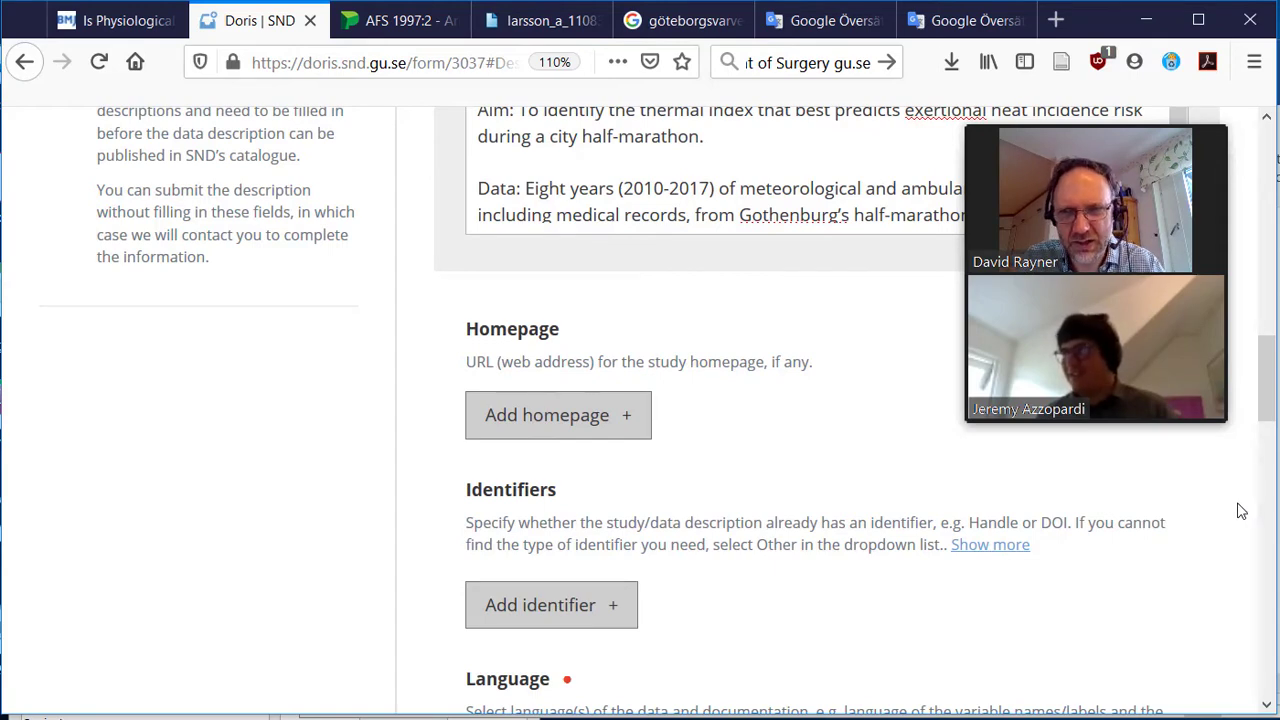
scroll(1240, 505, "down", 1)
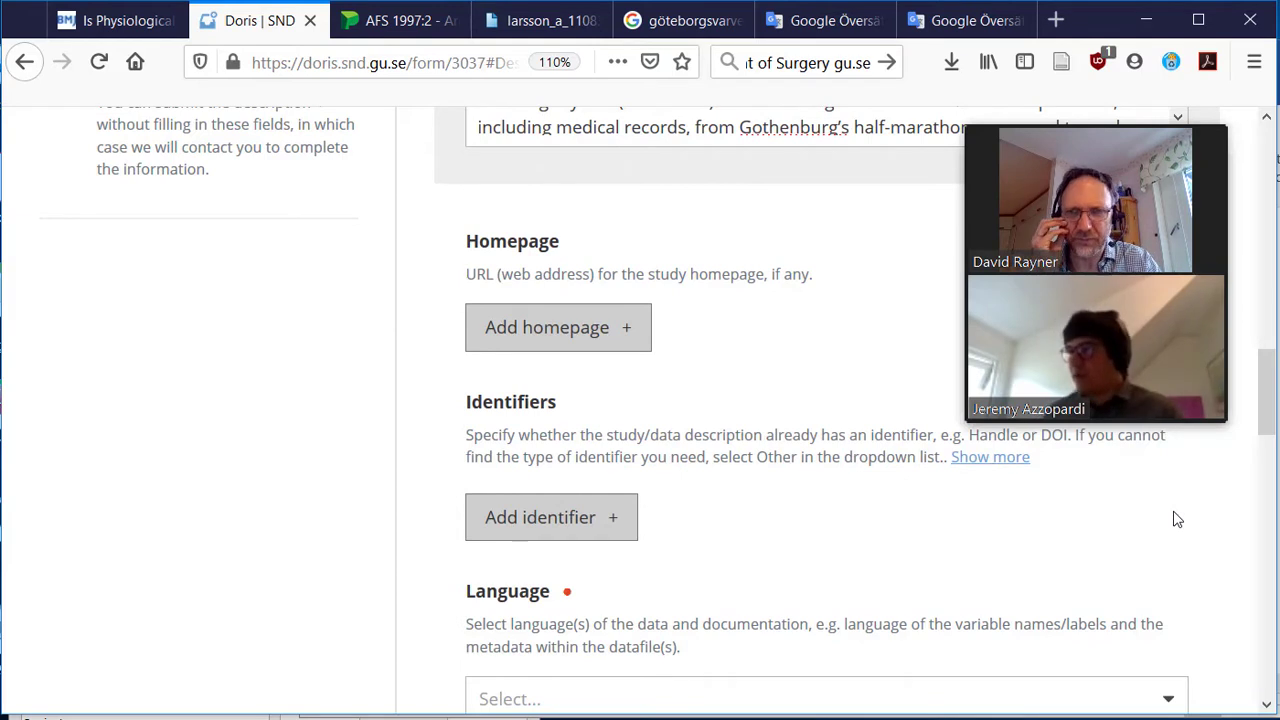
Step: Select English in the Language field by filtering the list with 'eng'
scroll(1175, 518, "down", 2)
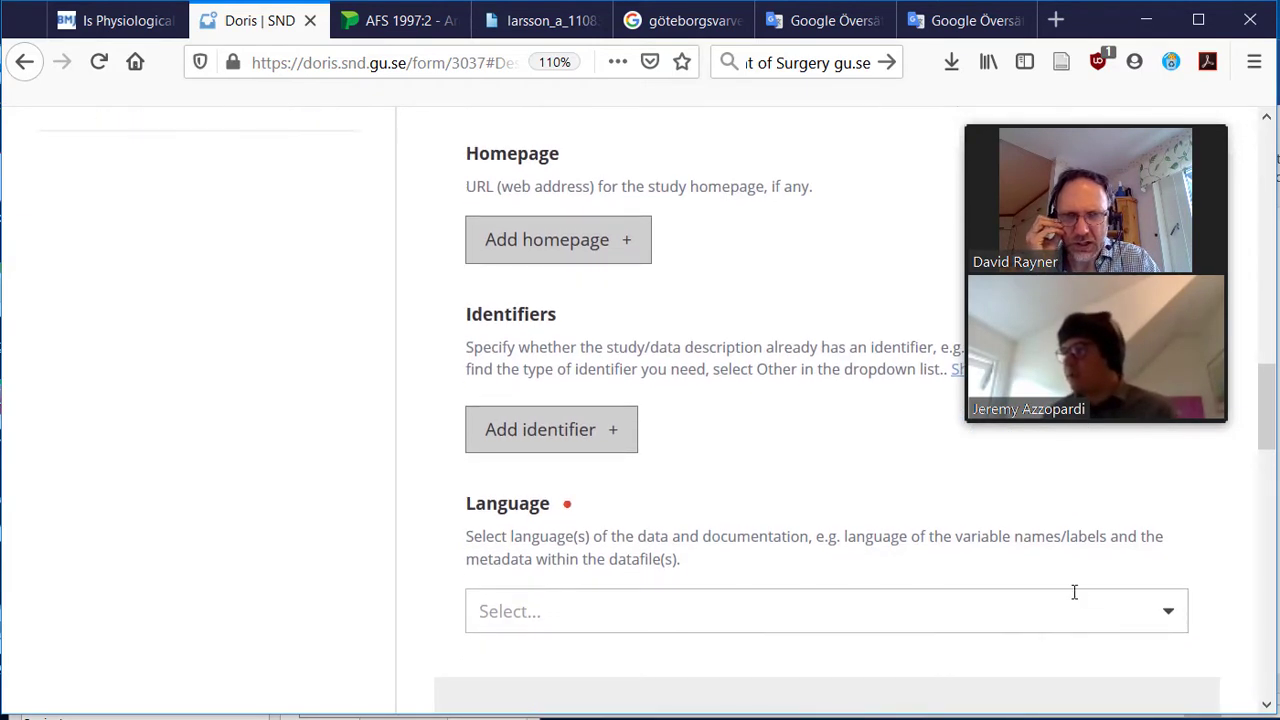
left_click(1031, 608)
type("eng")
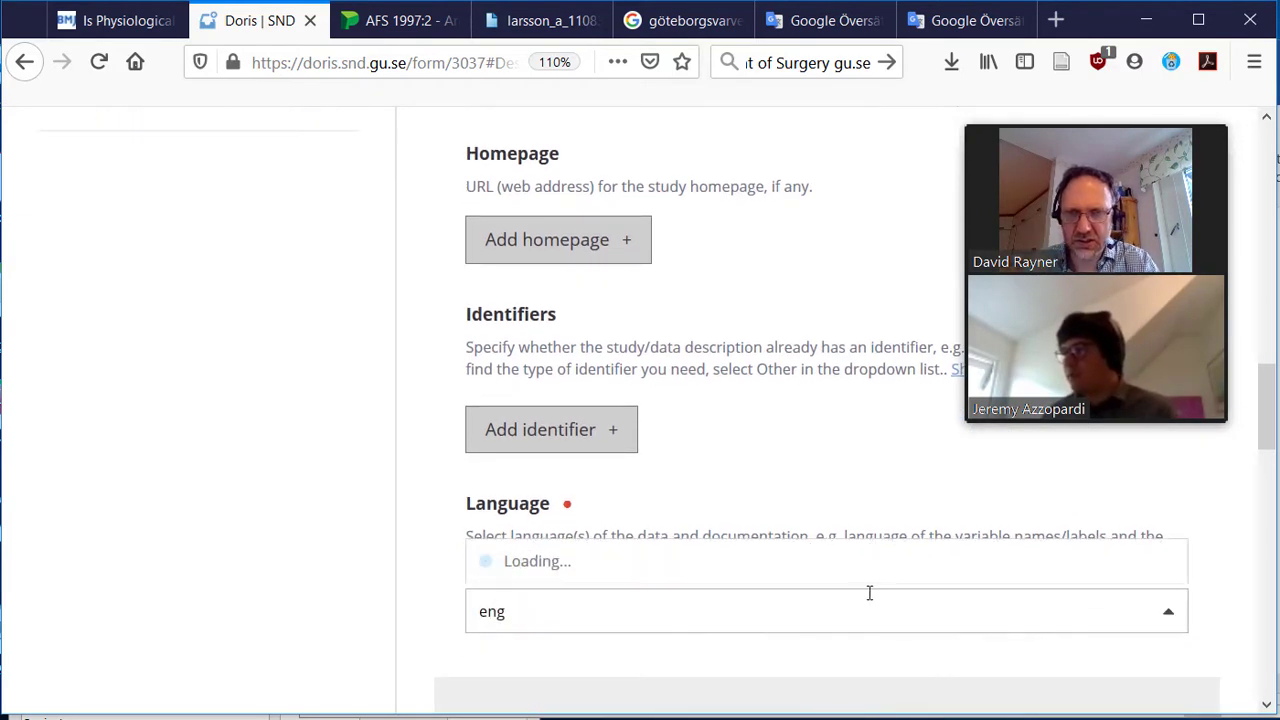
left_click(490, 437)
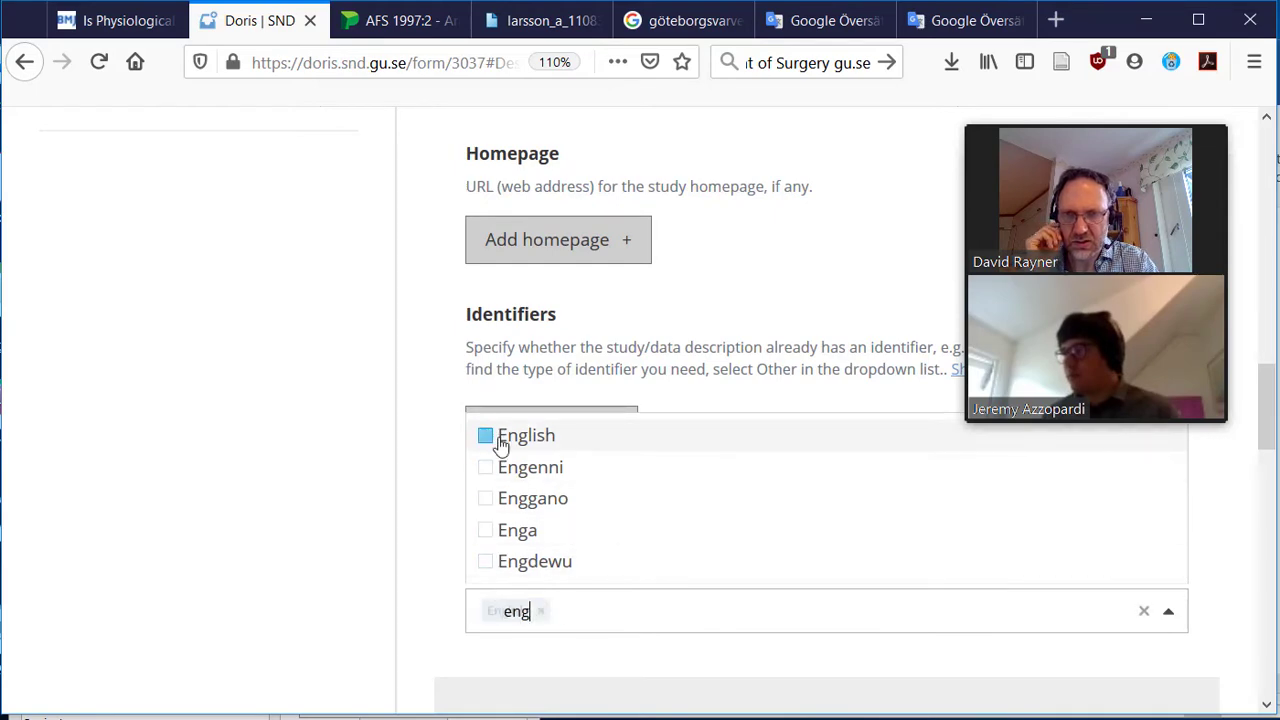
left_click(1243, 580)
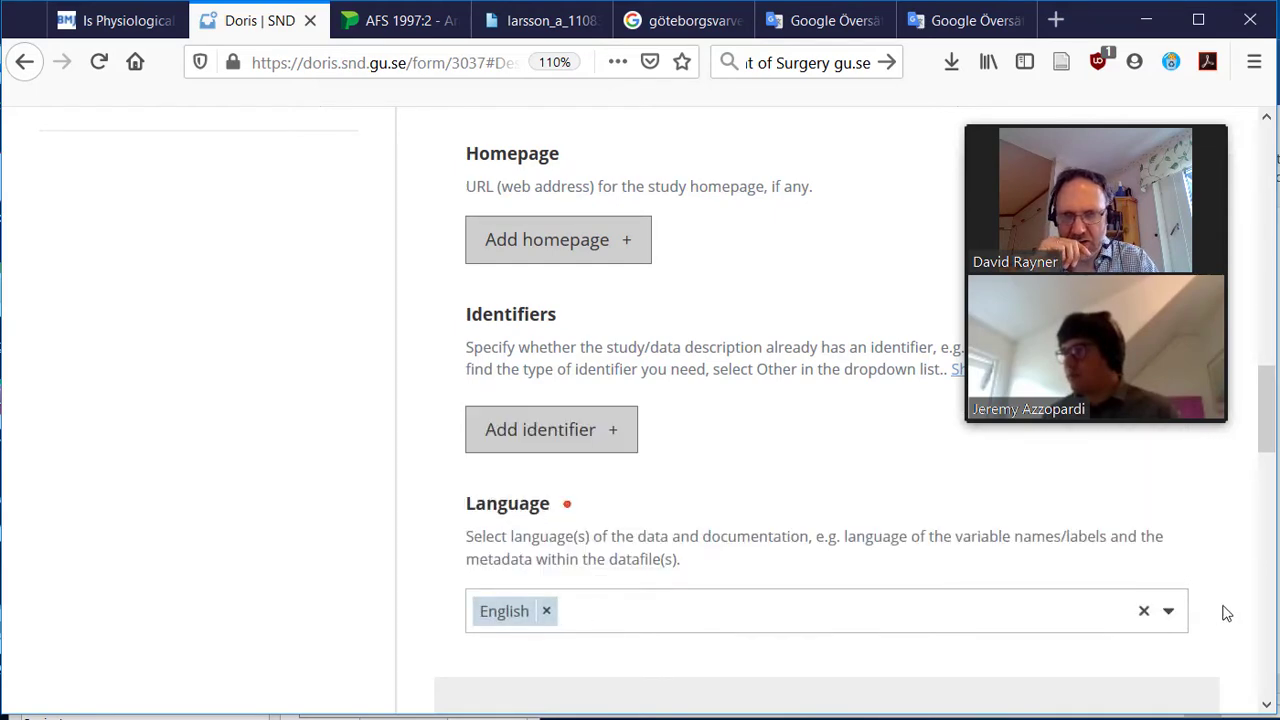
scroll(1222, 613, "down", 3)
scroll(1226, 613, "down", 2)
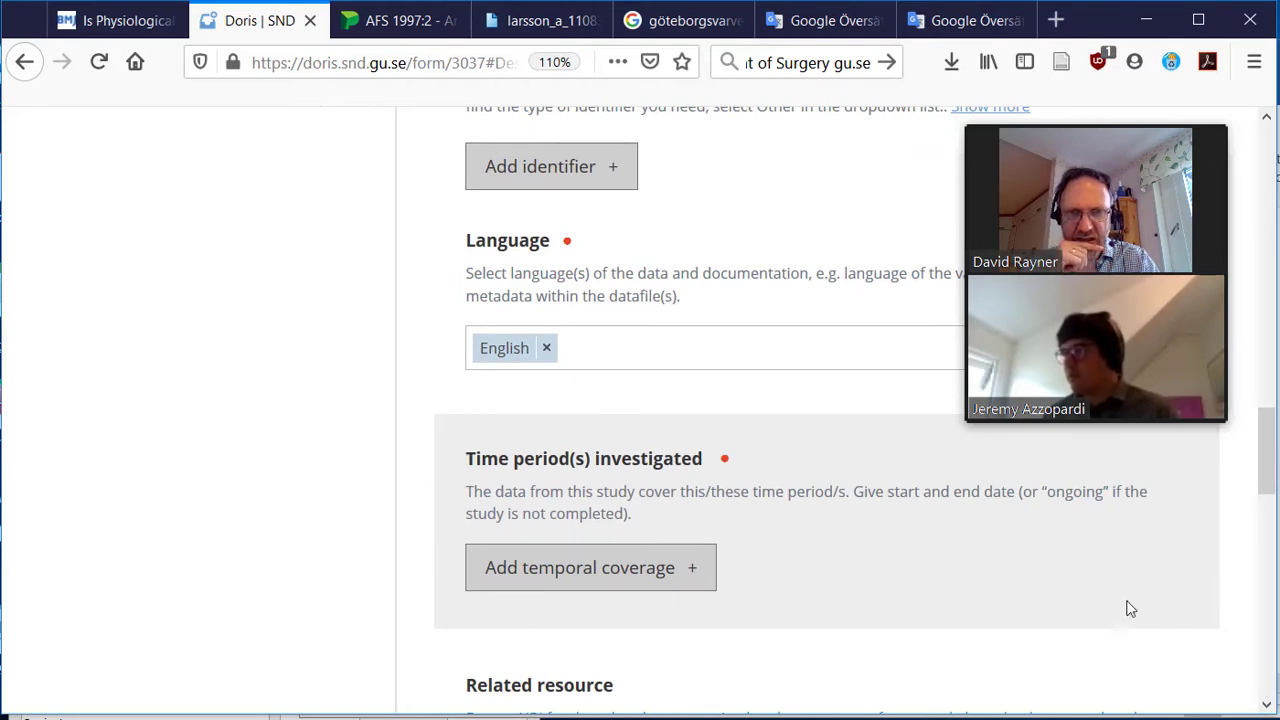
Step: Add an empty temporal coverage entry with From and To date fields under Time period(s) investigated
left_click(656, 570)
scroll(397, 541, "down", 5)
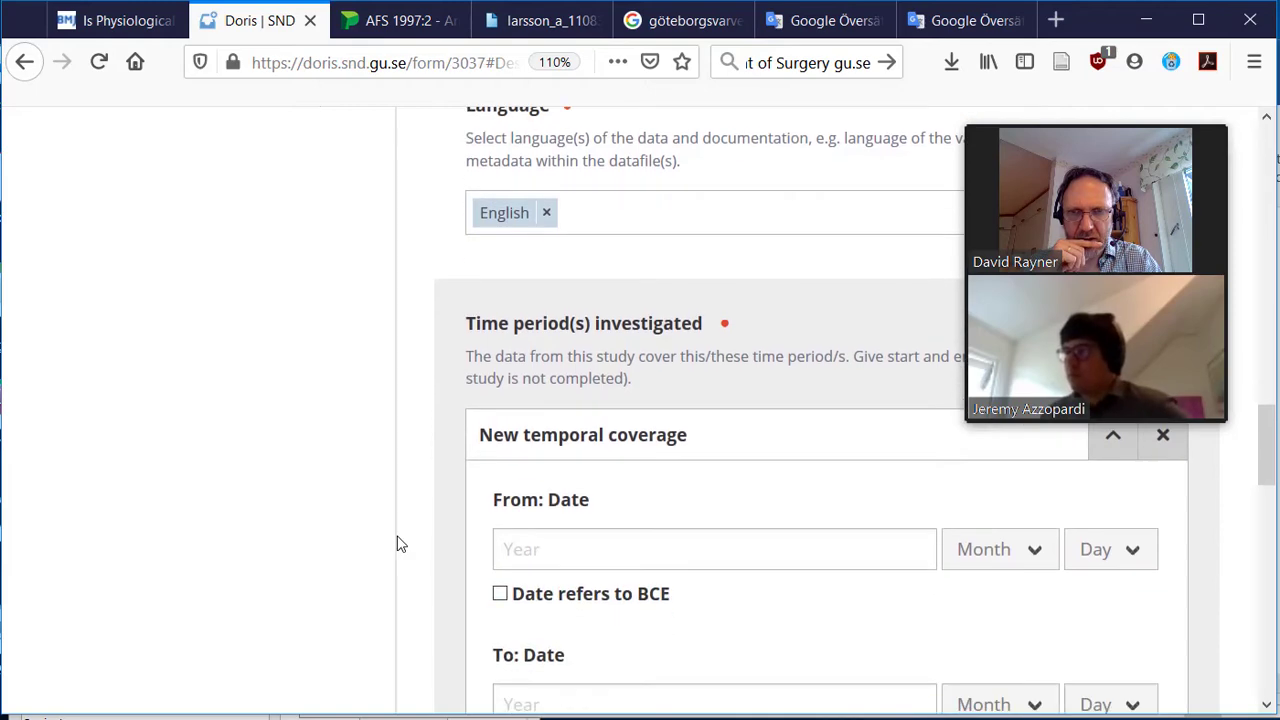
scroll(397, 541, "down", 4)
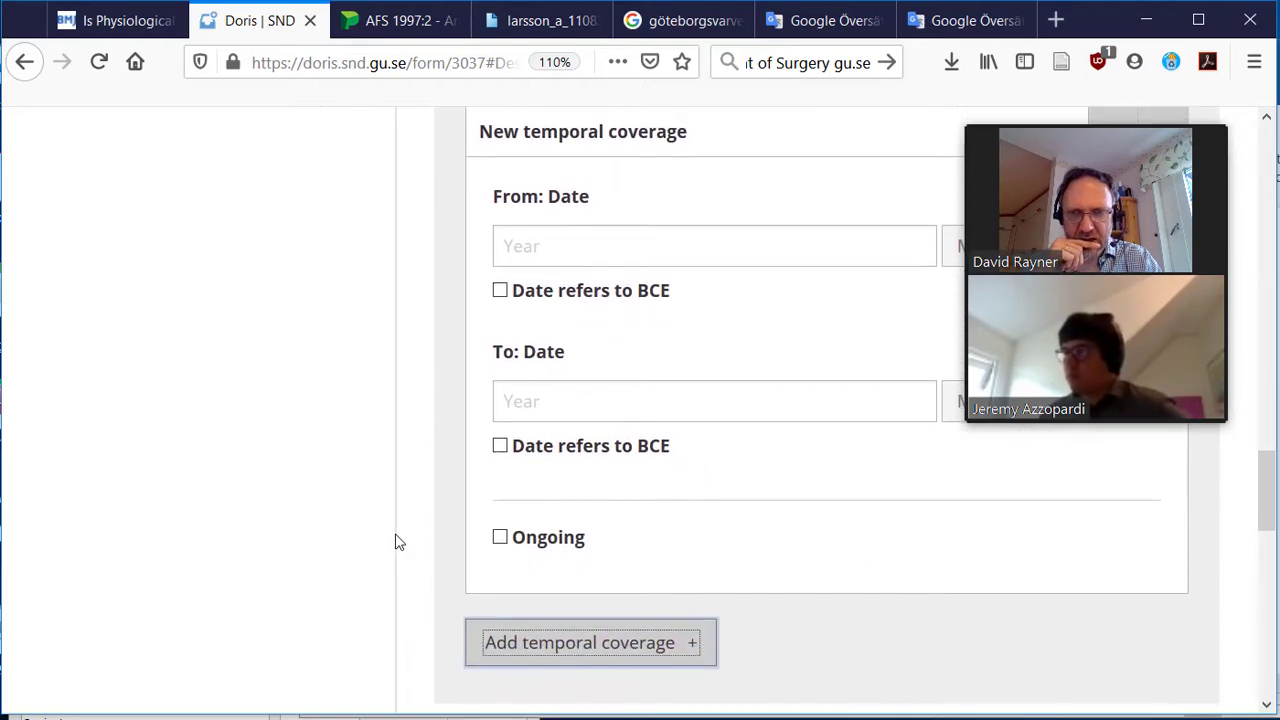
scroll(397, 541, "up", 4)
scroll(395, 542, "up", 2)
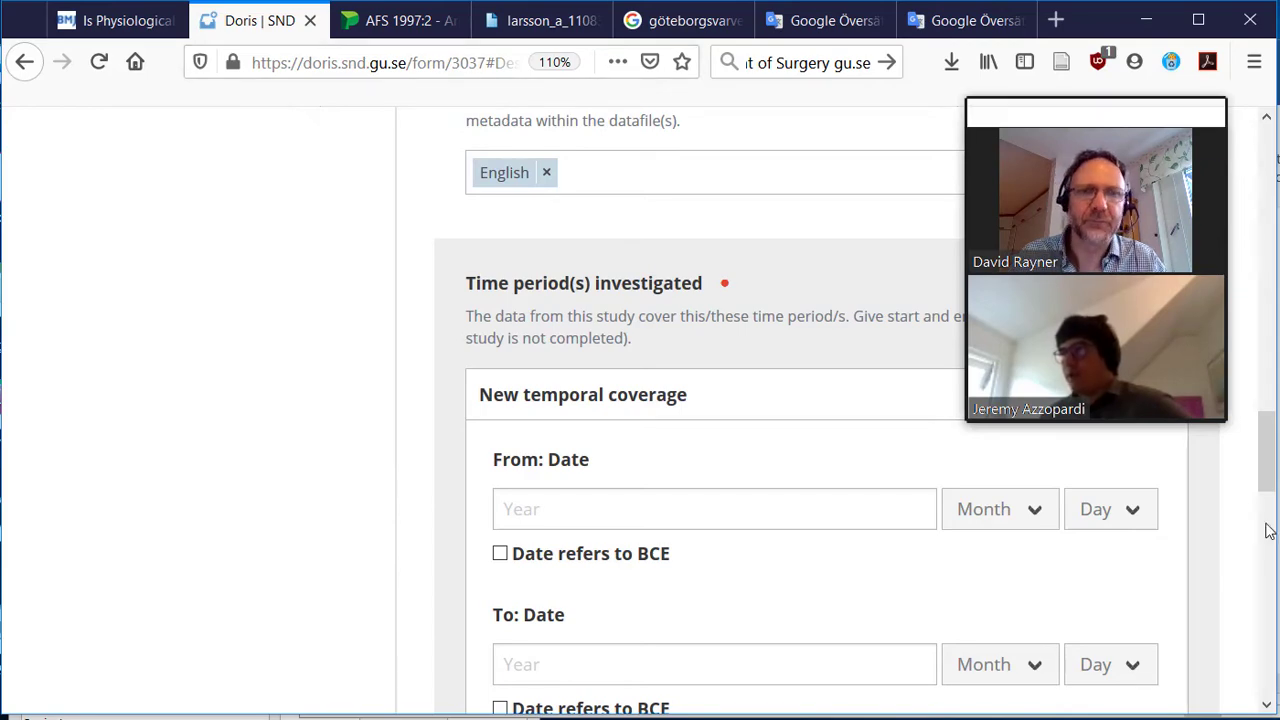
Step: Check the first year in the meteorology spreadsheet and enter 2010 as the From year
key("alt+Tab")
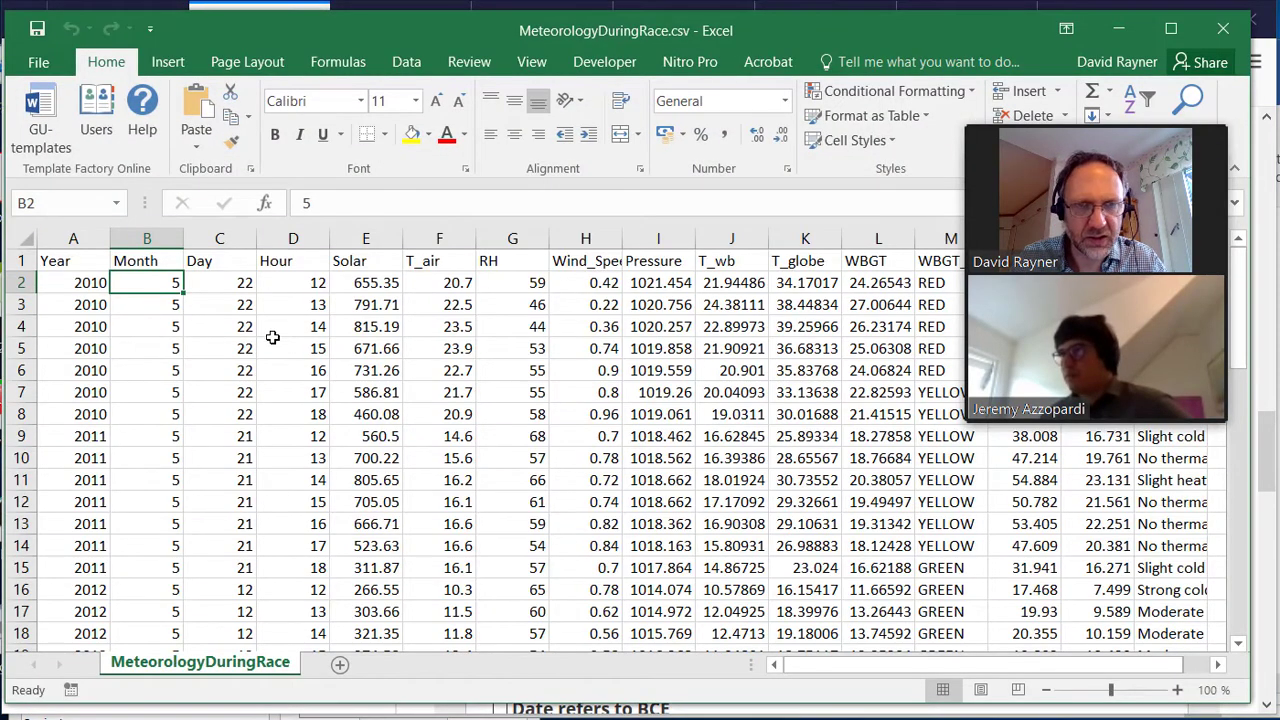
left_click(1118, 29)
key("alt+Tab")
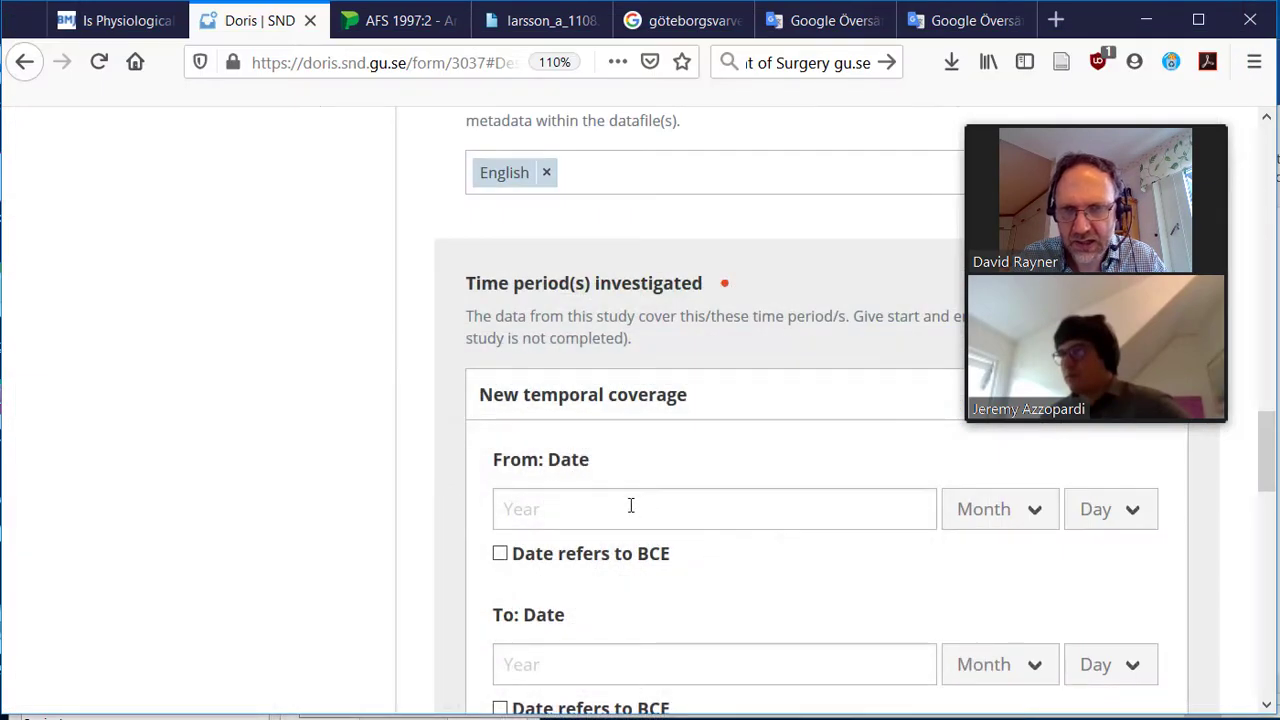
type("2010")
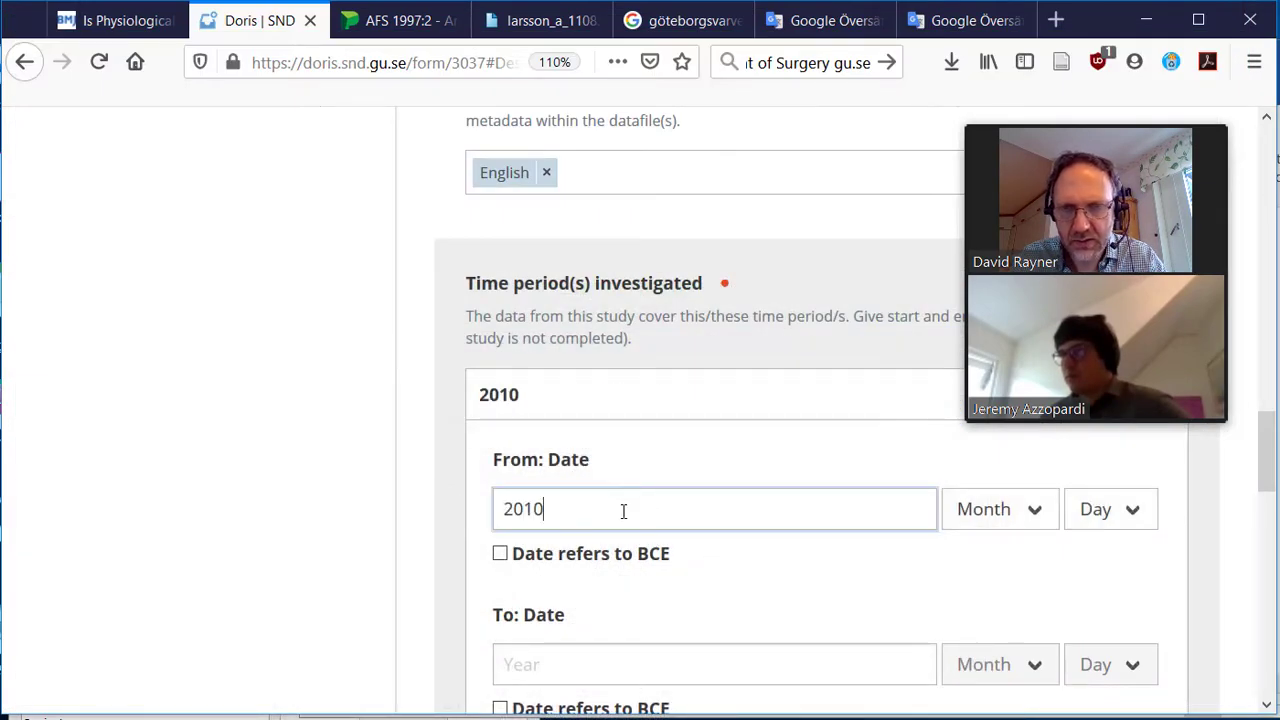
scroll(757, 591, "down", 2)
Step: Confirm the last year in the spreadsheet and enter 2017 as the To year
left_click(660, 576)
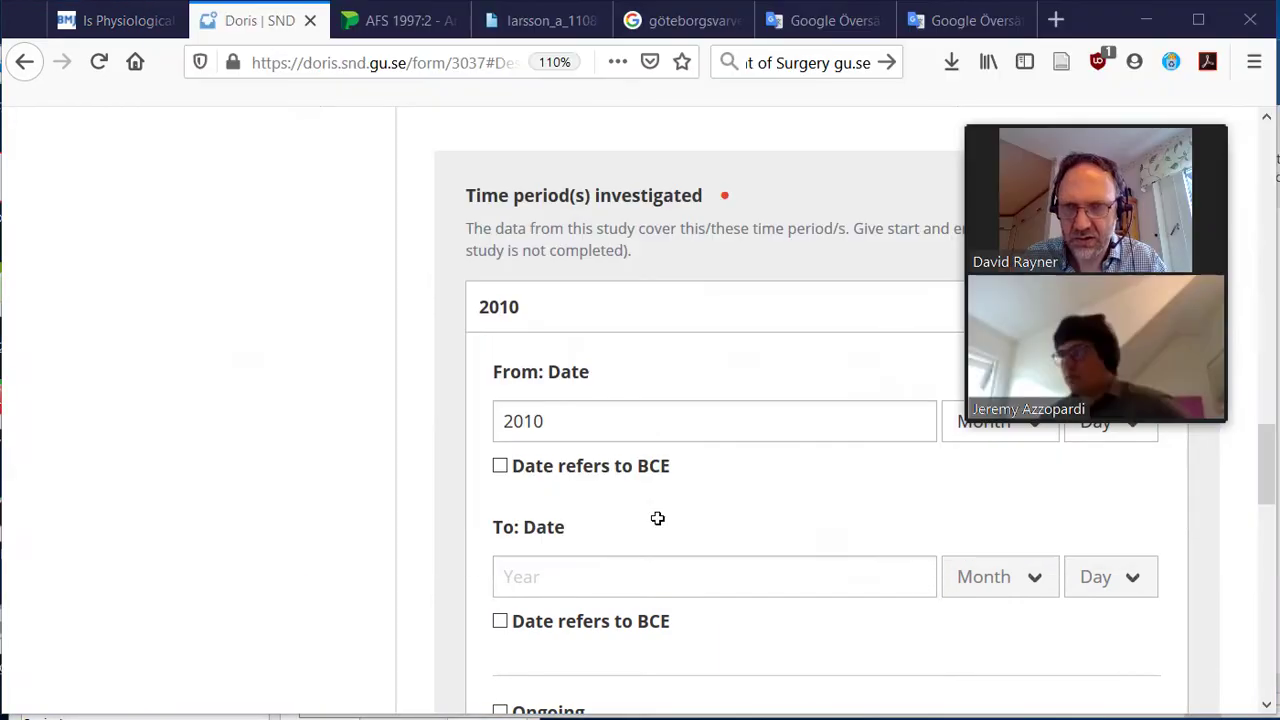
key("alt+Tab")
scroll(500, 390, "down", 8)
scroll(510, 401, "down", 11)
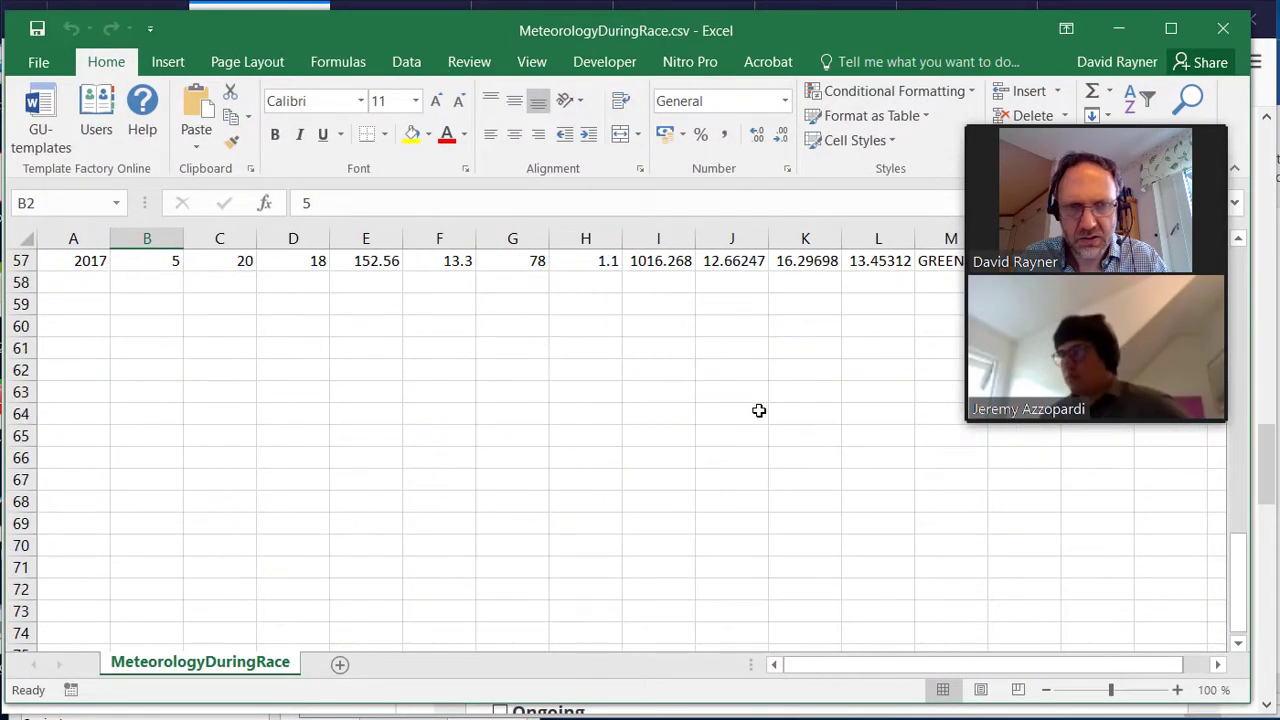
scroll(760, 408, "up", 4)
key("alt+Tab")
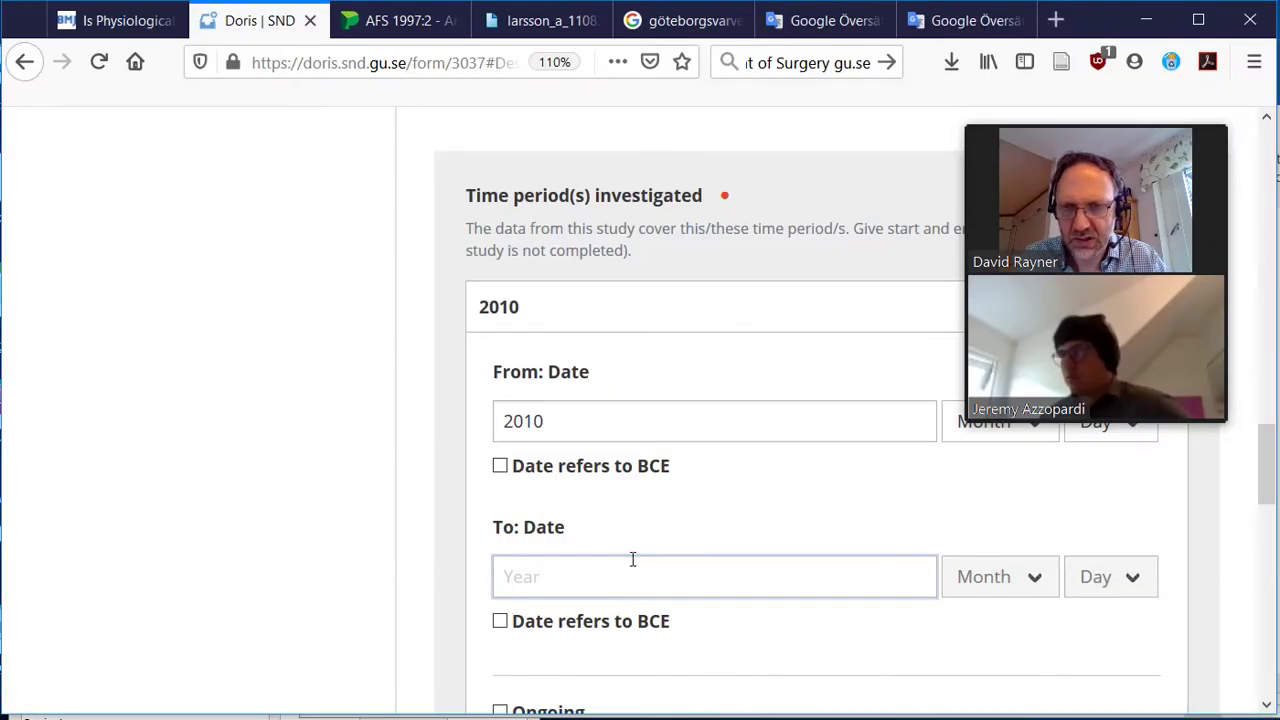
type("2018")
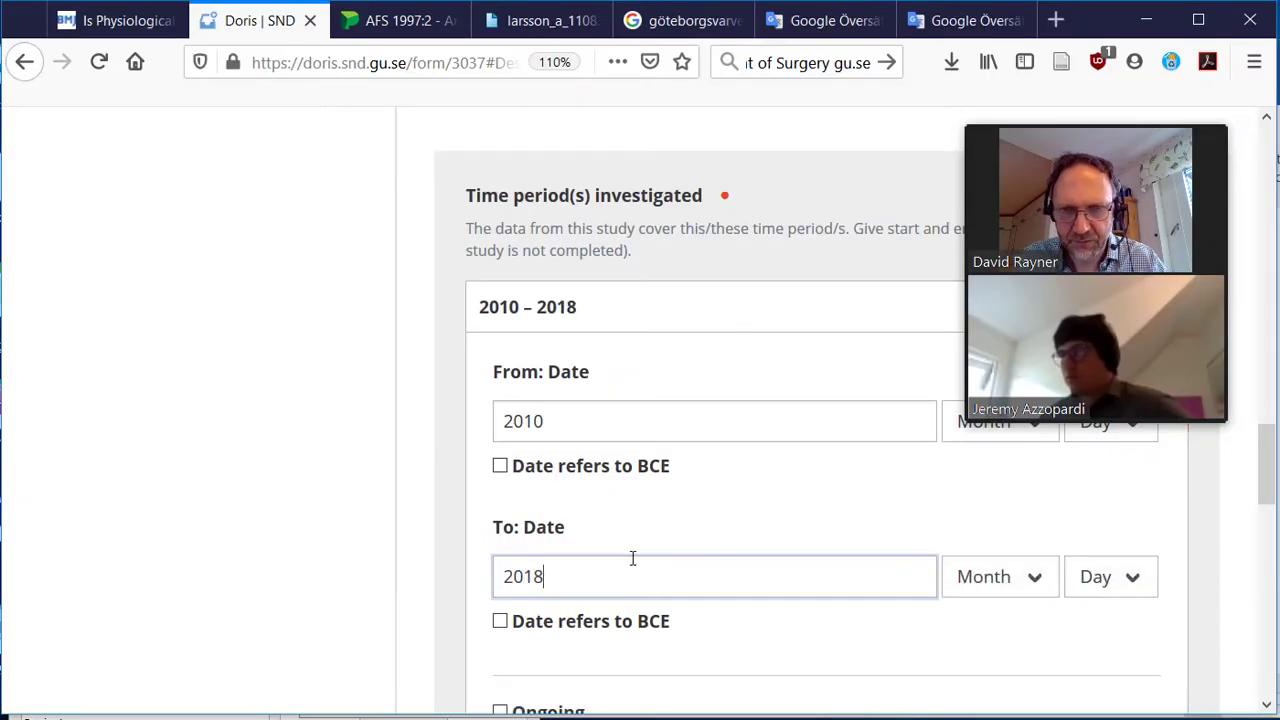
key("BackSpace")
type("7")
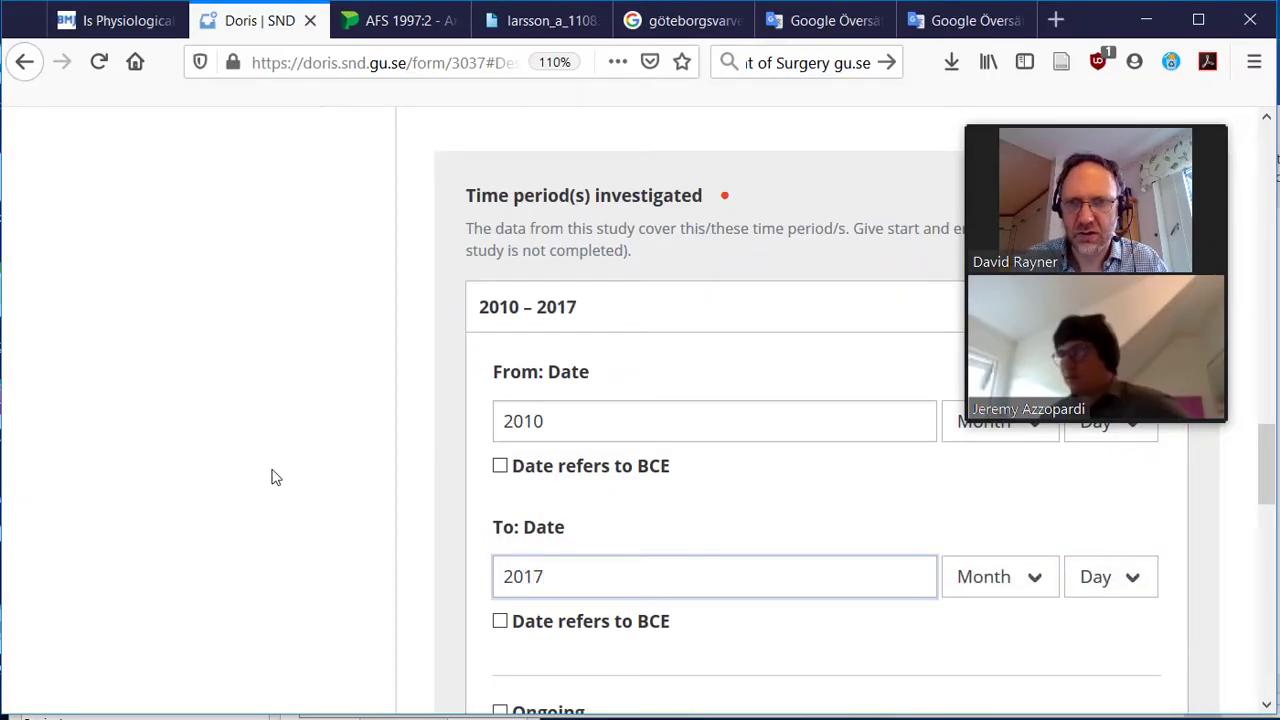
scroll(272, 475, "down", 3)
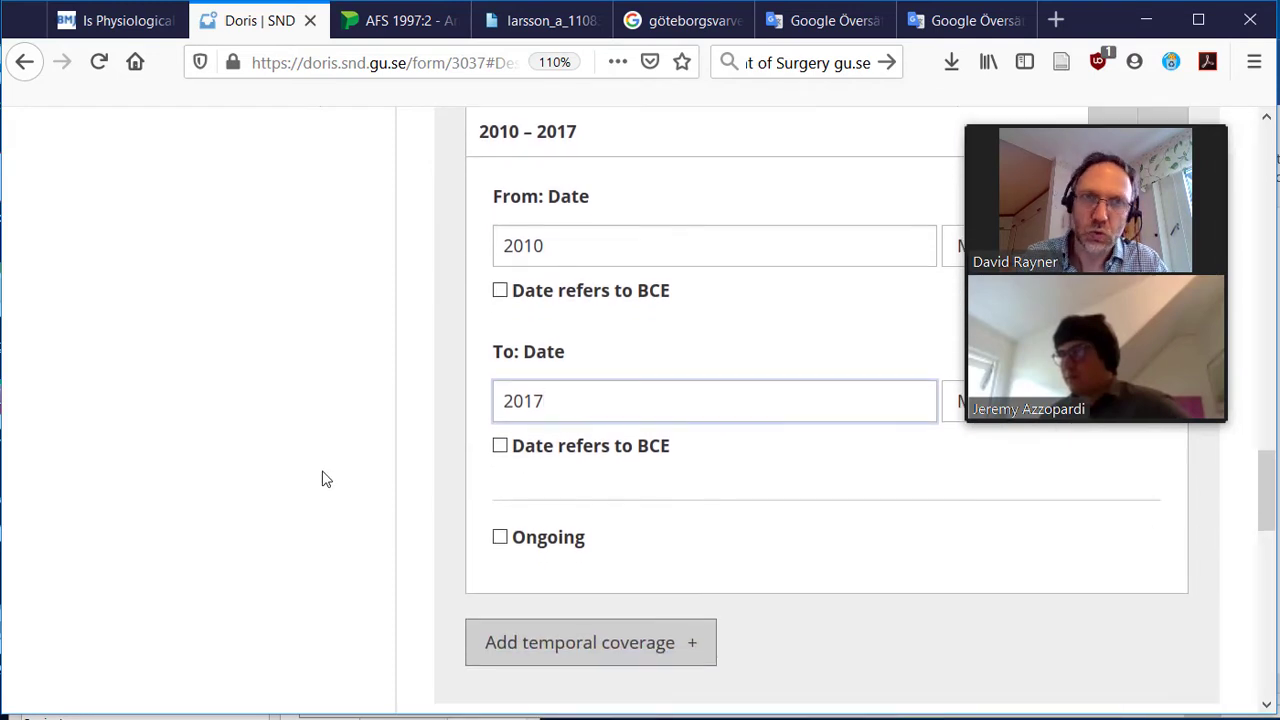
Step: Tick Ongoing so the time period reads 2010 – Ongoing
left_click(501, 540)
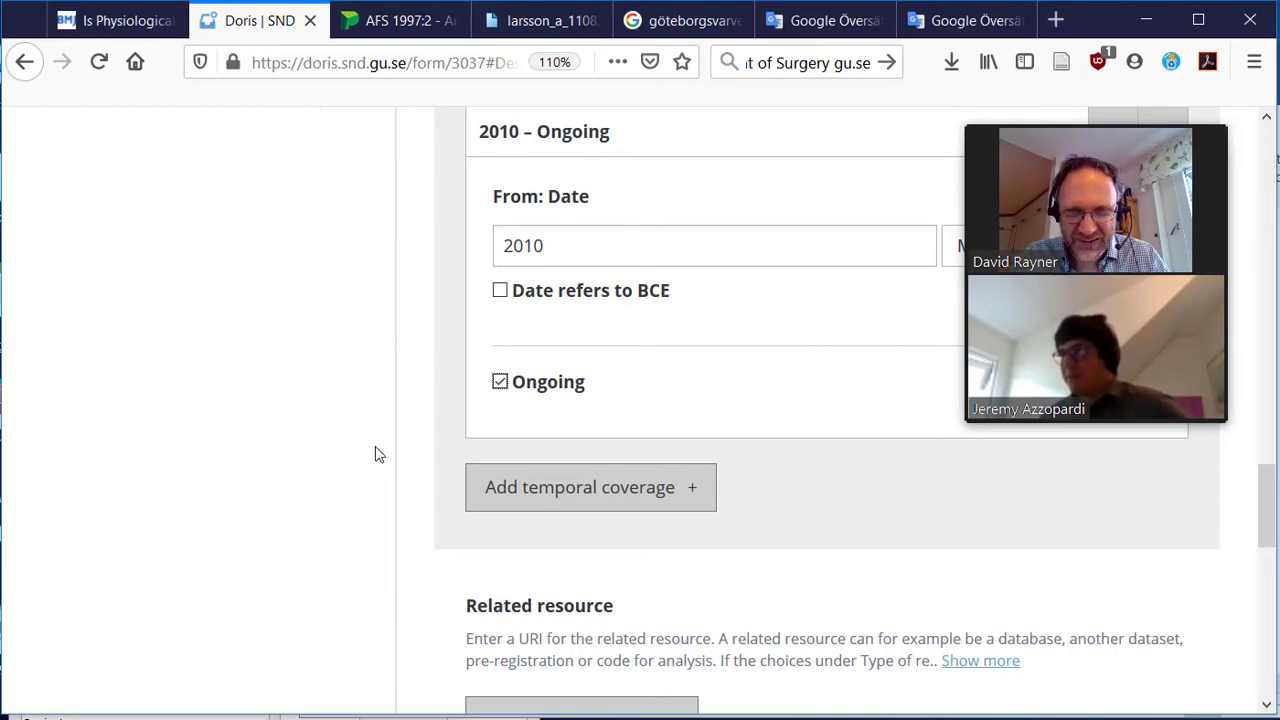
scroll(375, 455, "down", 3)
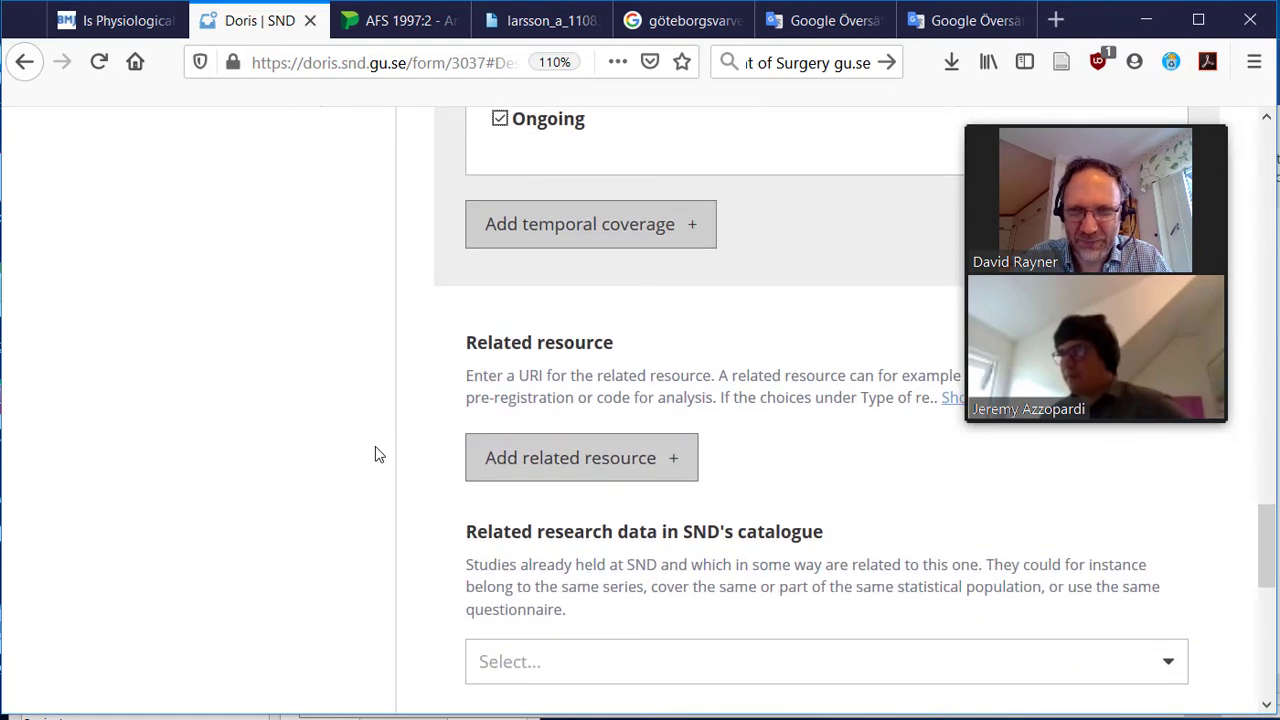
scroll(375, 455, "up", 1)
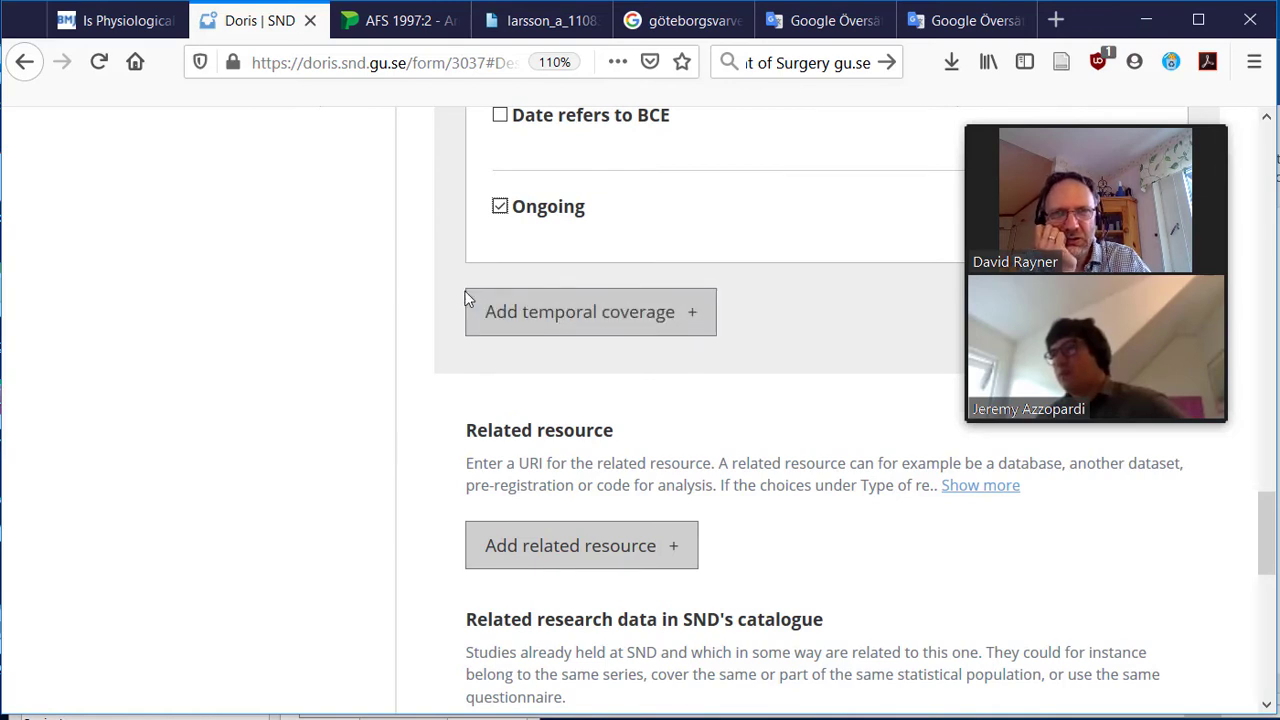
Step: Untick Ongoing and set the To year back to 2017
left_click(500, 207)
scroll(337, 400, "up", 5)
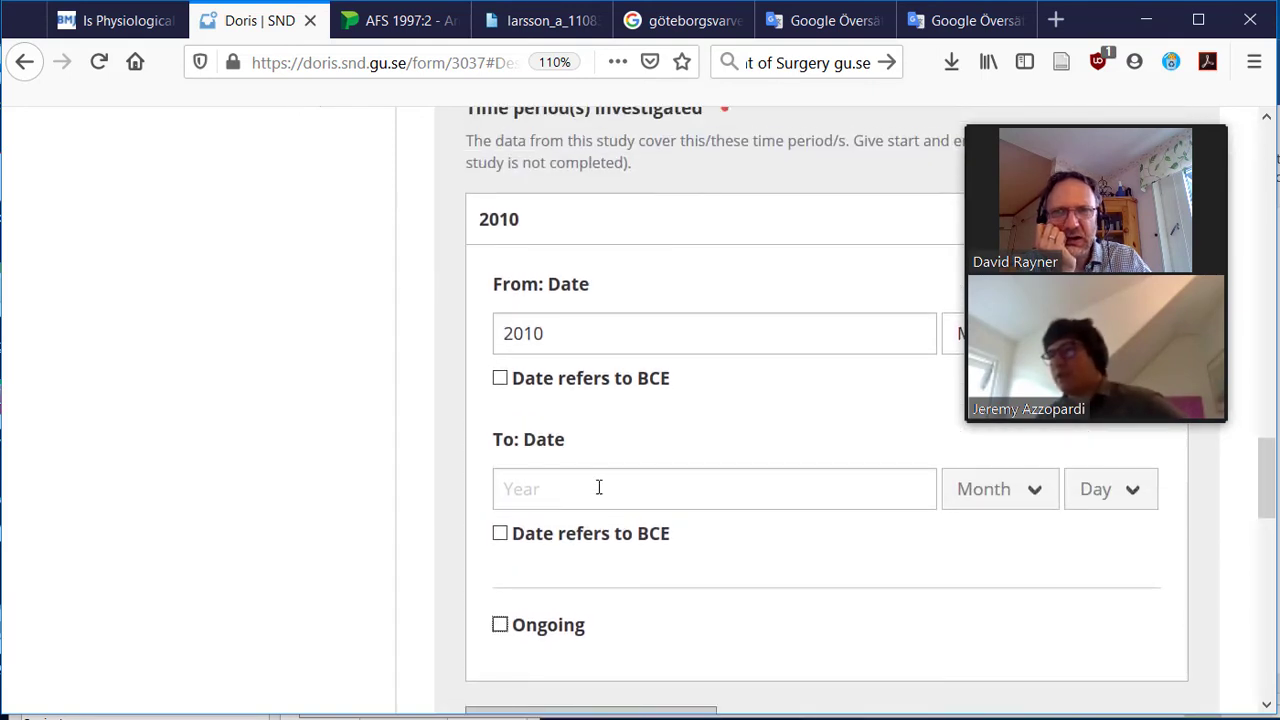
left_click(585, 495)
type("2017")
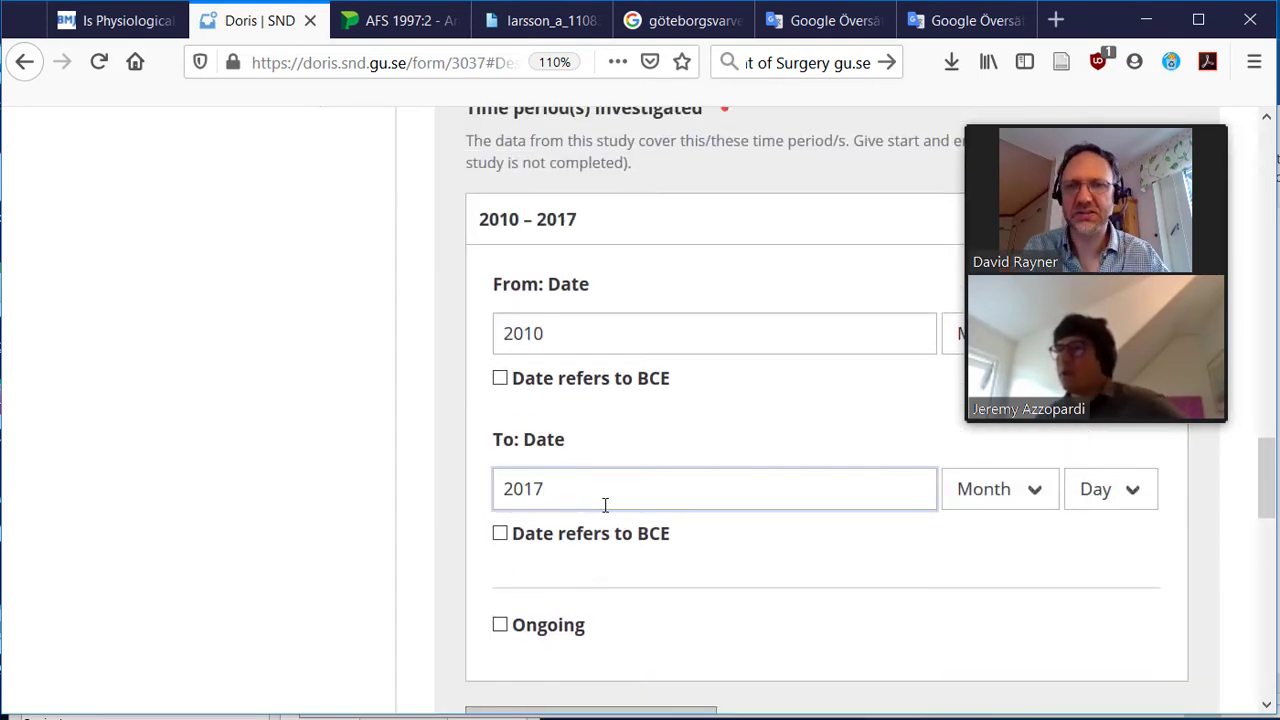
left_click(504, 628)
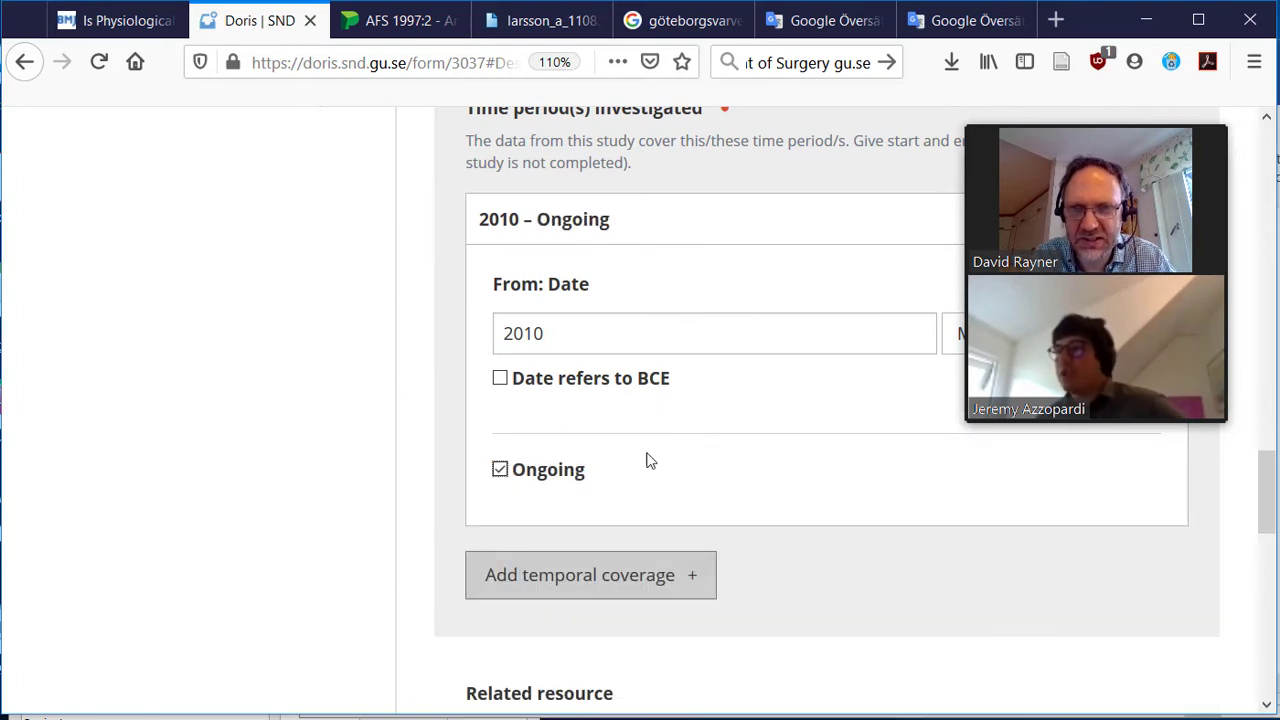
left_click(503, 471)
left_click(550, 490)
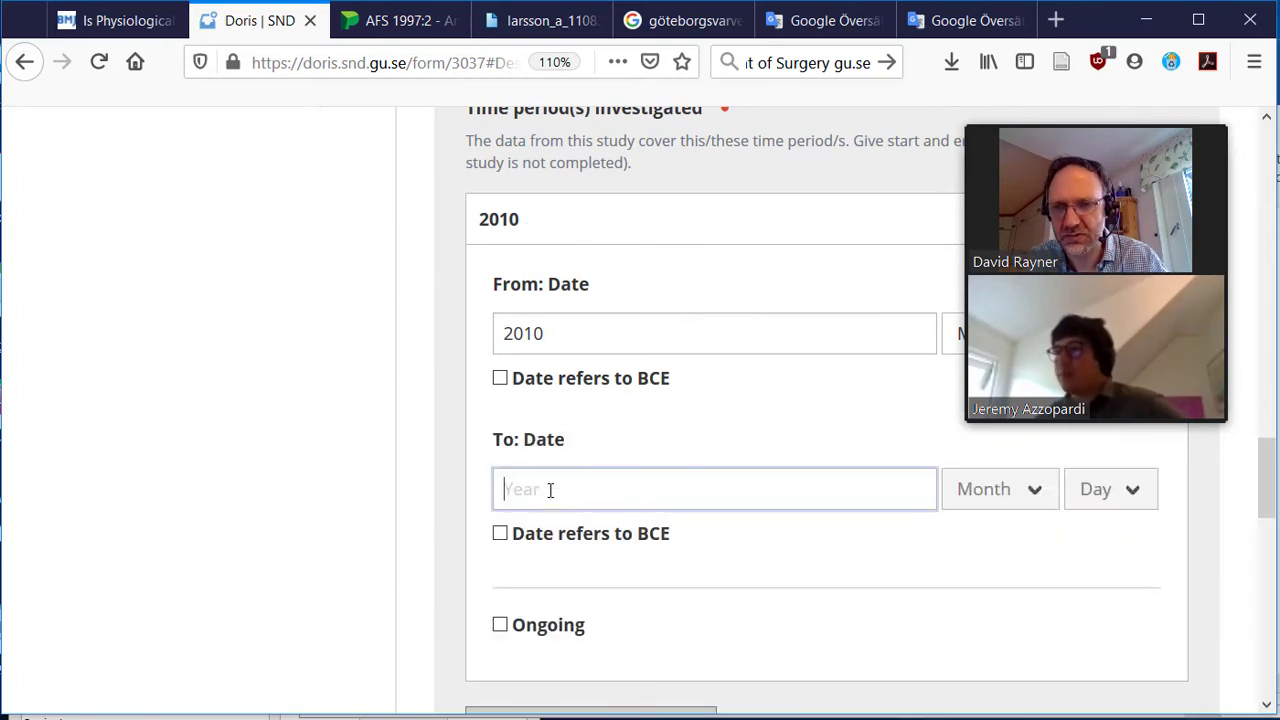
Step: Re-enter 2017 as the To year and save the section with Save and continue
type("2017")
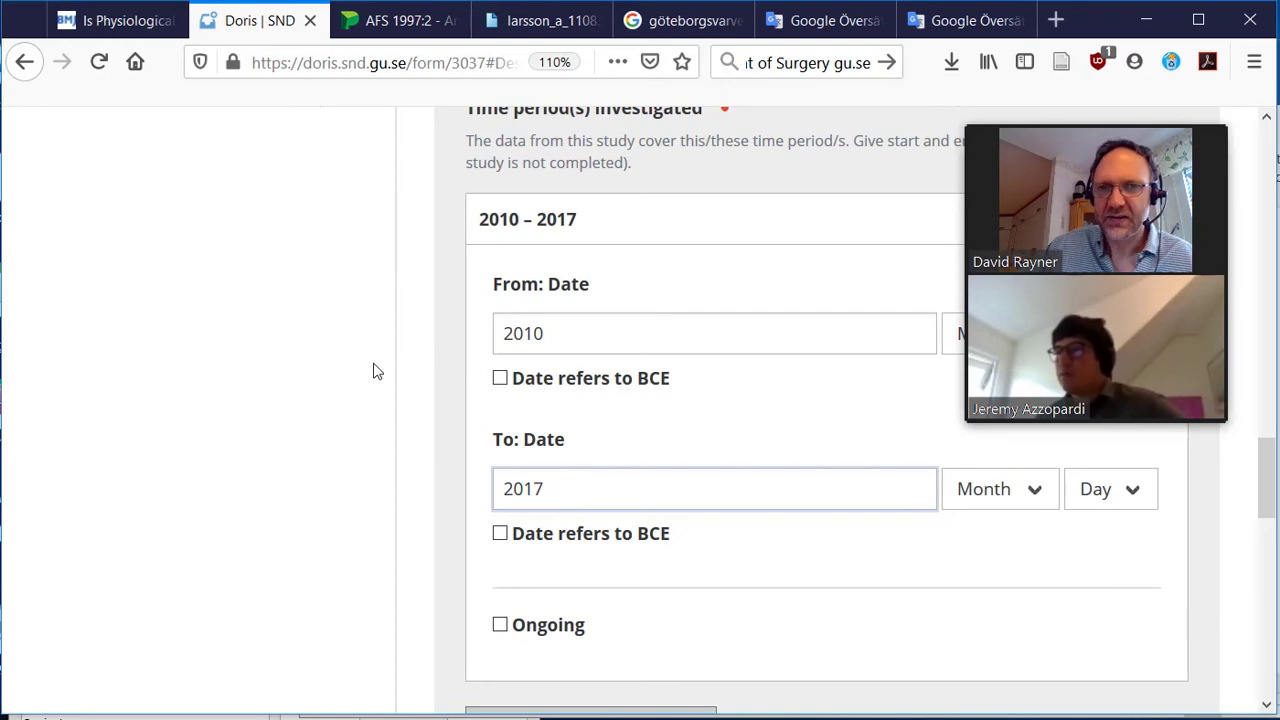
scroll(366, 400, "down", 5)
scroll(366, 404, "down", 1)
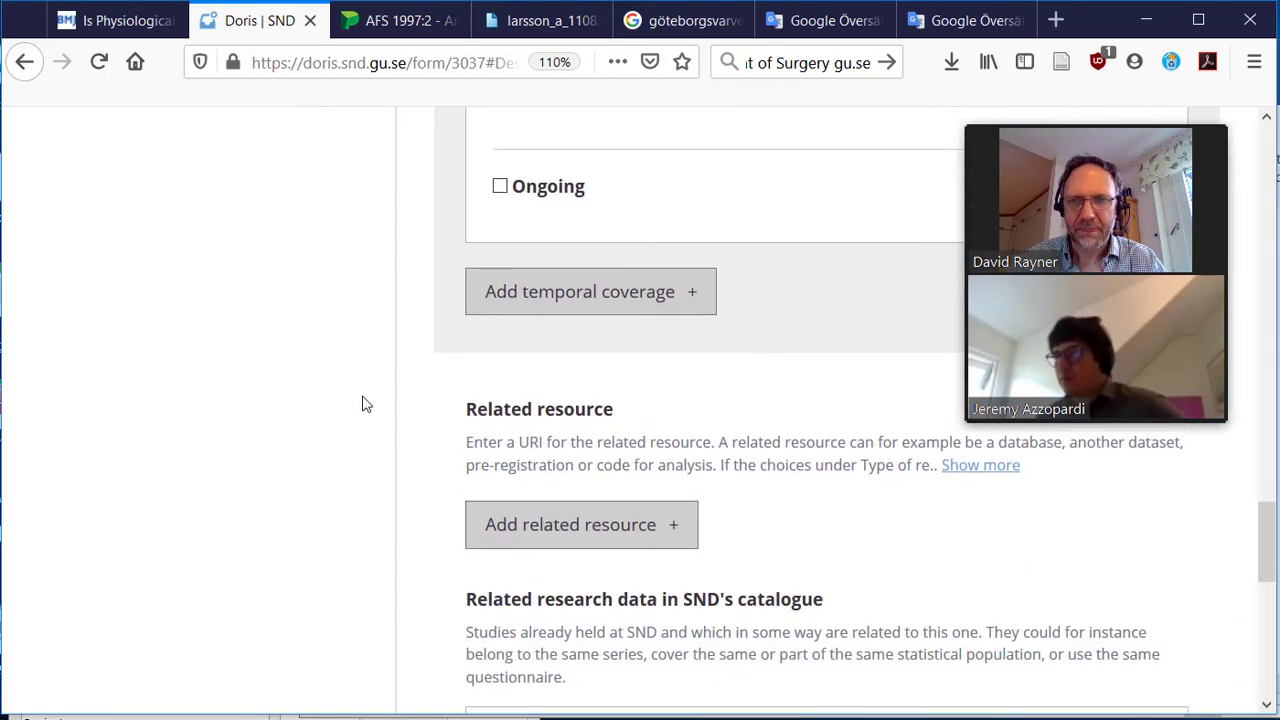
scroll(366, 404, "down", 1)
scroll(366, 404, "up", 1)
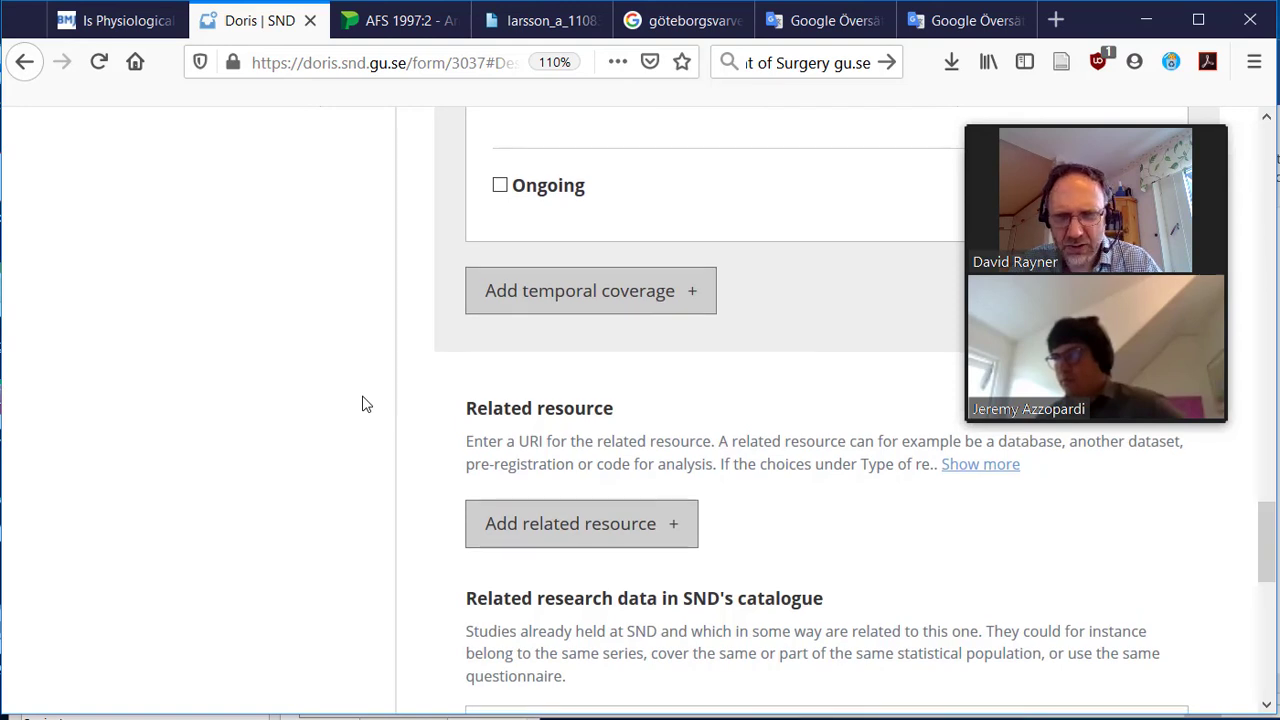
scroll(366, 404, "down", 1)
scroll(366, 404, "down", 1)
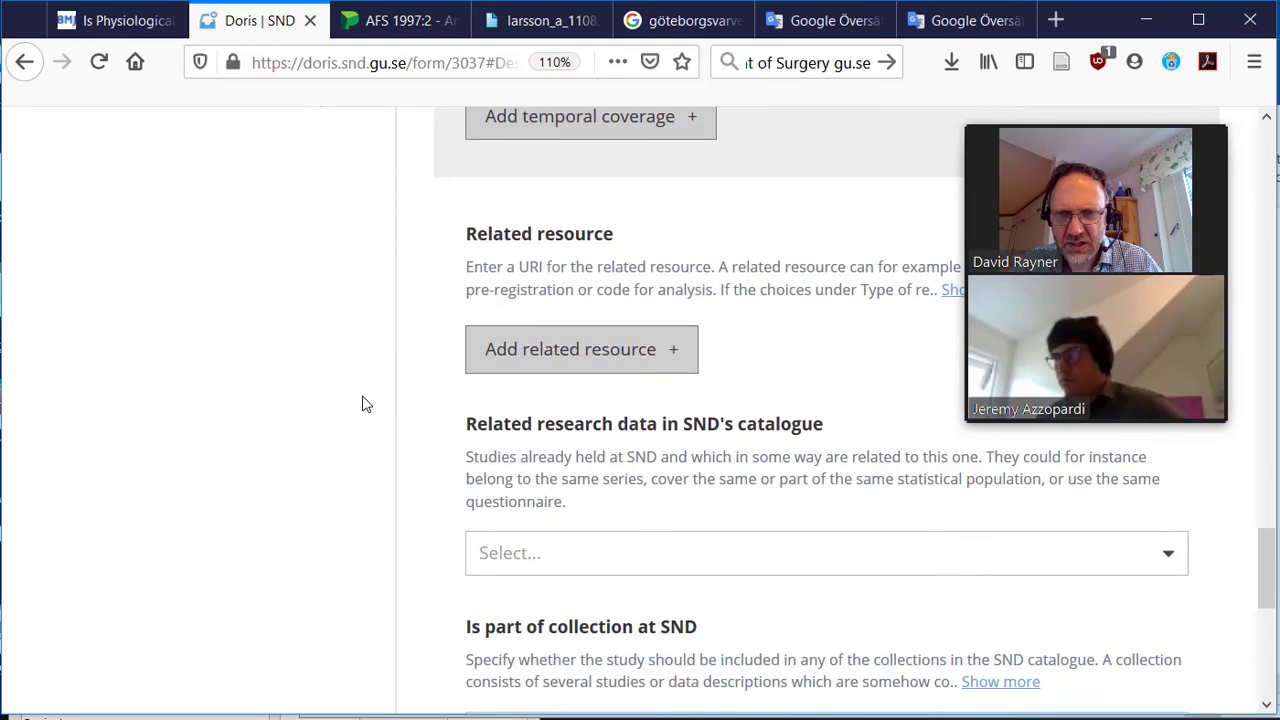
scroll(366, 404, "down", 1)
scroll(366, 404, "down", 2)
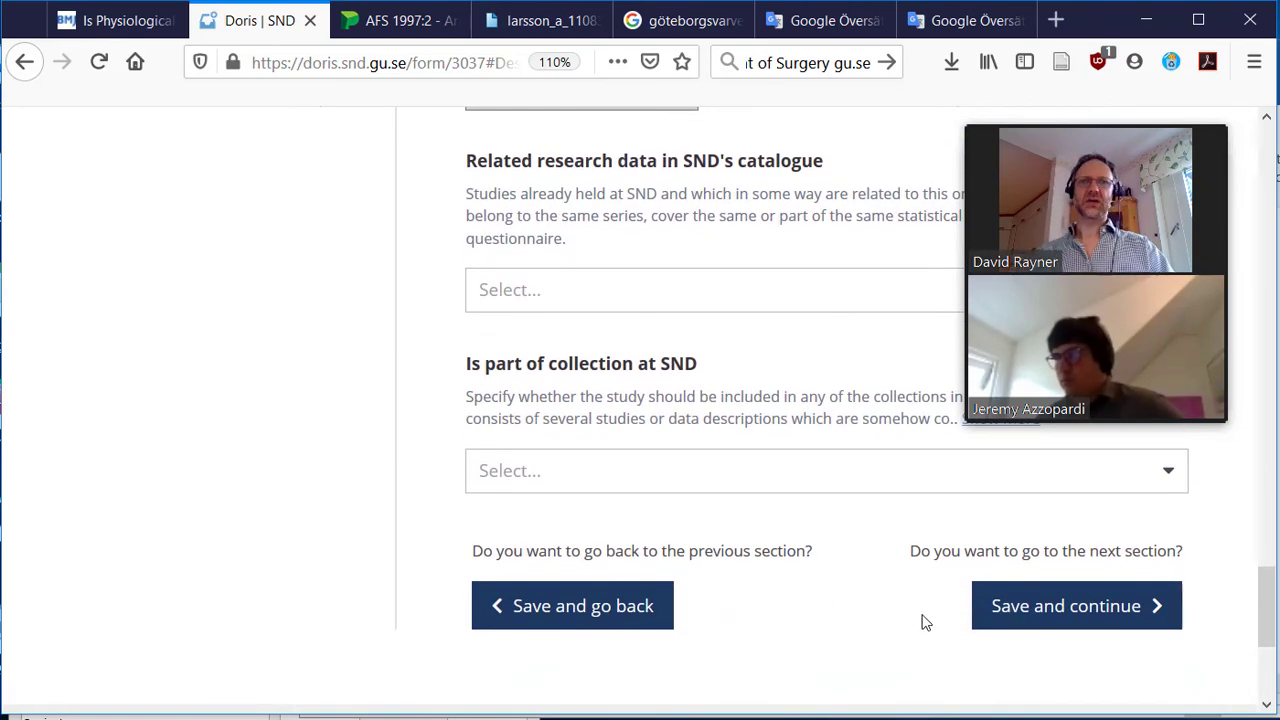
left_click(1037, 624)
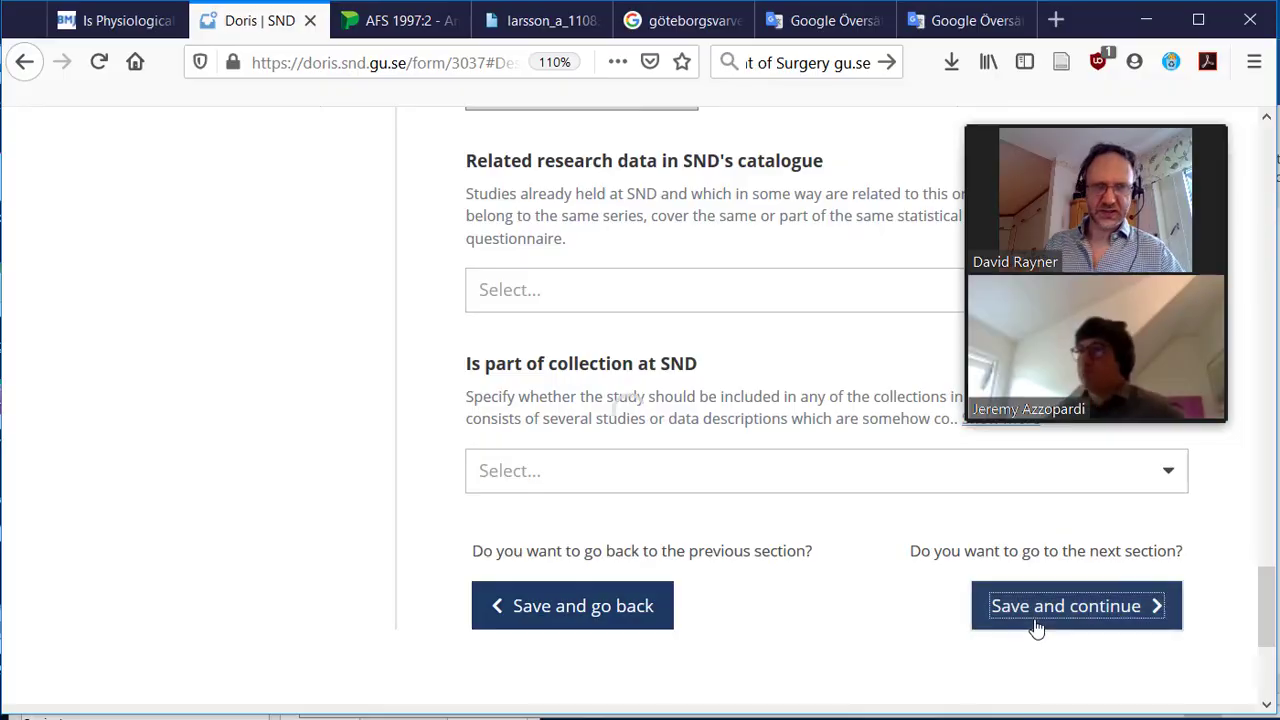